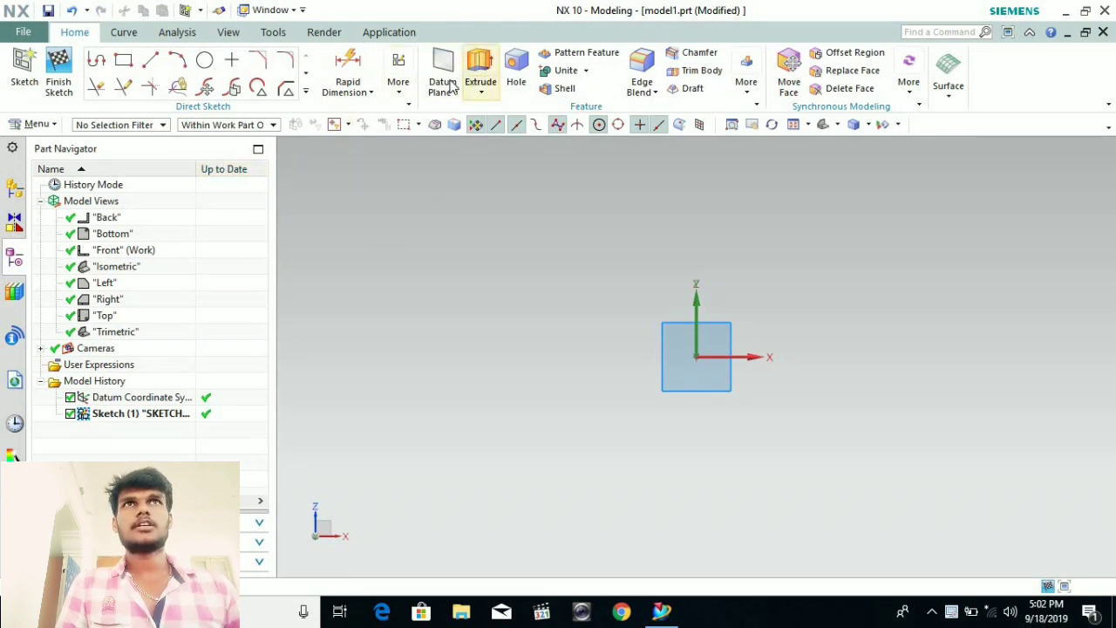
# Open the active sketch in the Sketch Task Environment
pyautogui.click(399, 87)
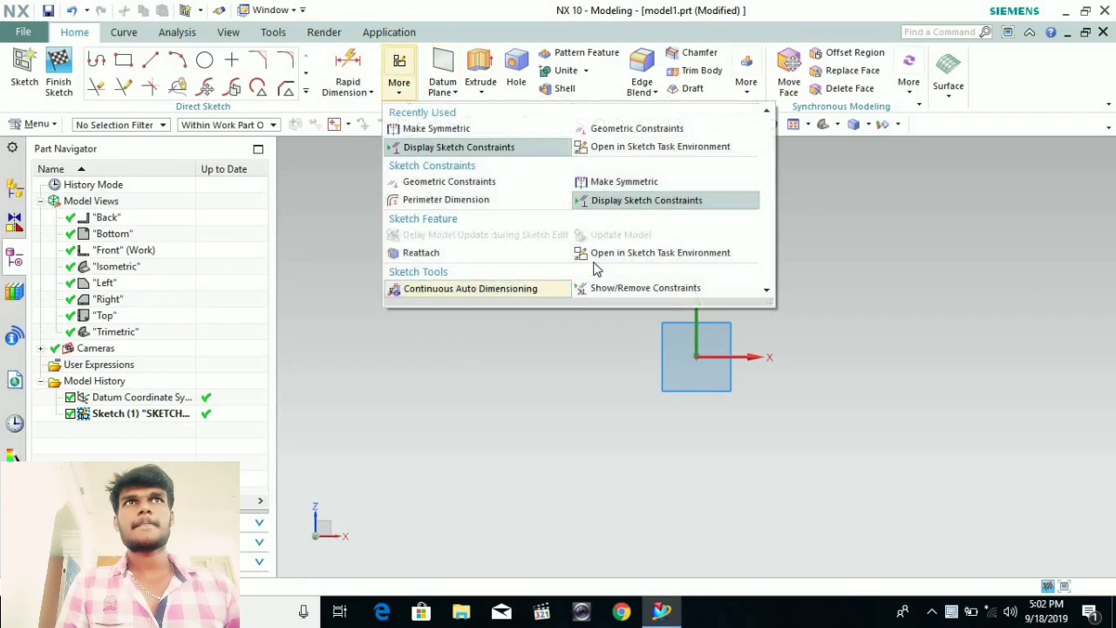
pyautogui.click(621, 253)
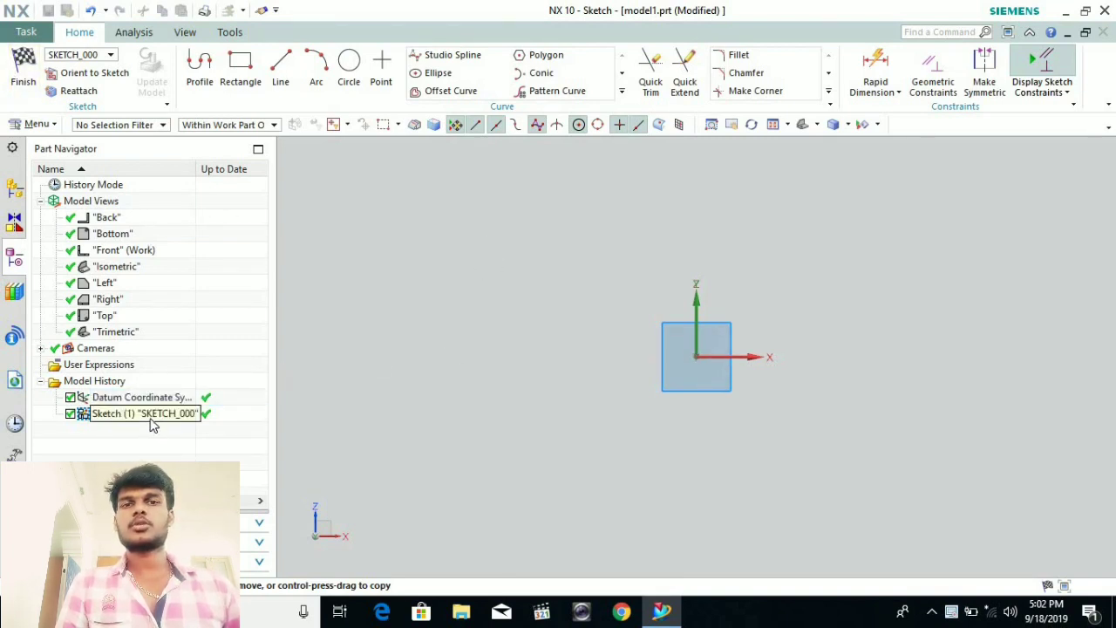
pyautogui.click(89, 55)
pyautogui.click(369, 166)
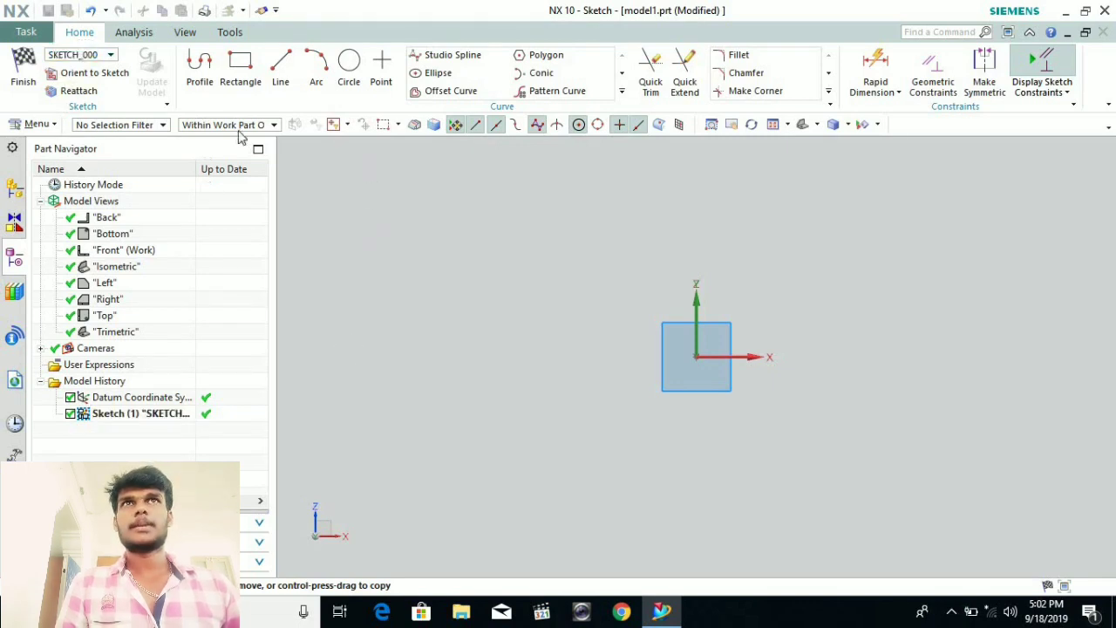
# Draw a vertical line from the sketch origin to the point XC 0, YC 100
pyautogui.click(283, 76)
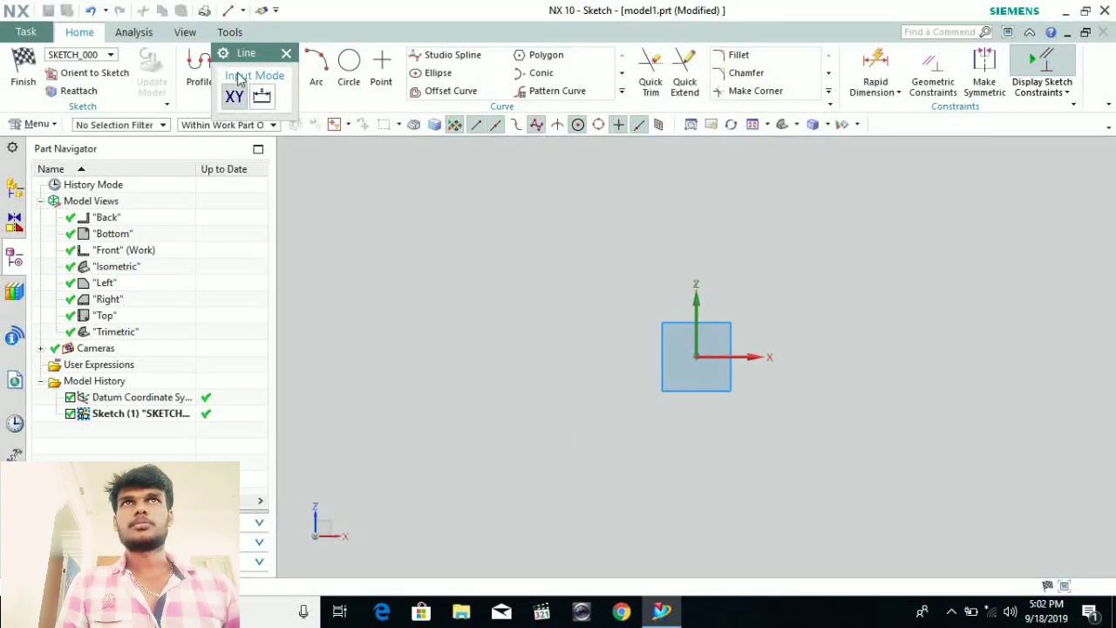
pyautogui.moveTo(248, 50); pyautogui.dragTo(314, 169)
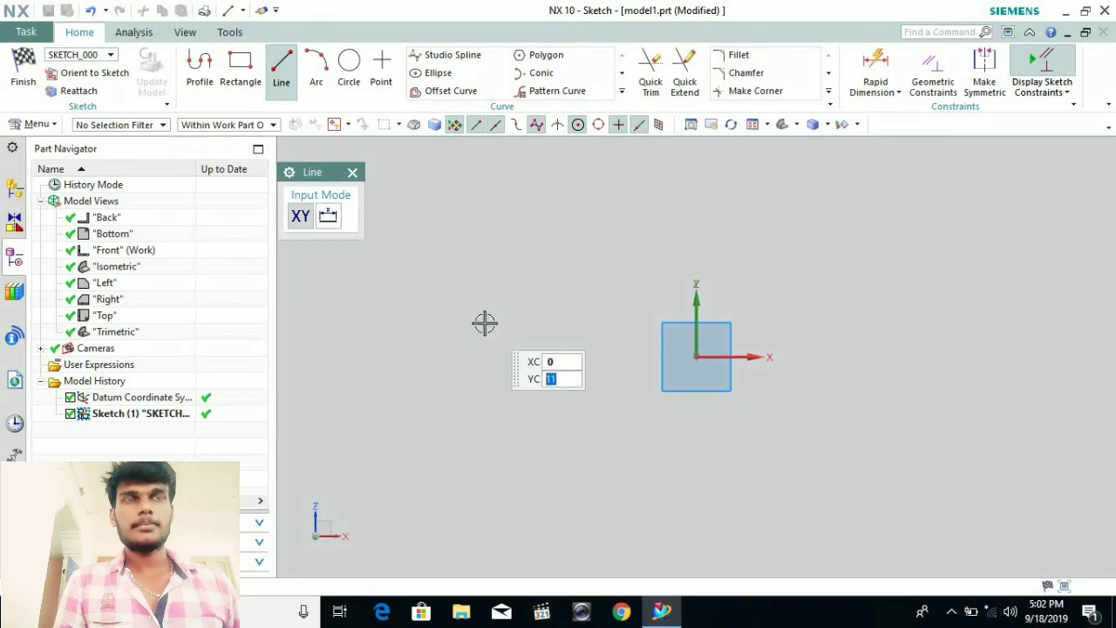
pyautogui.press('Return')
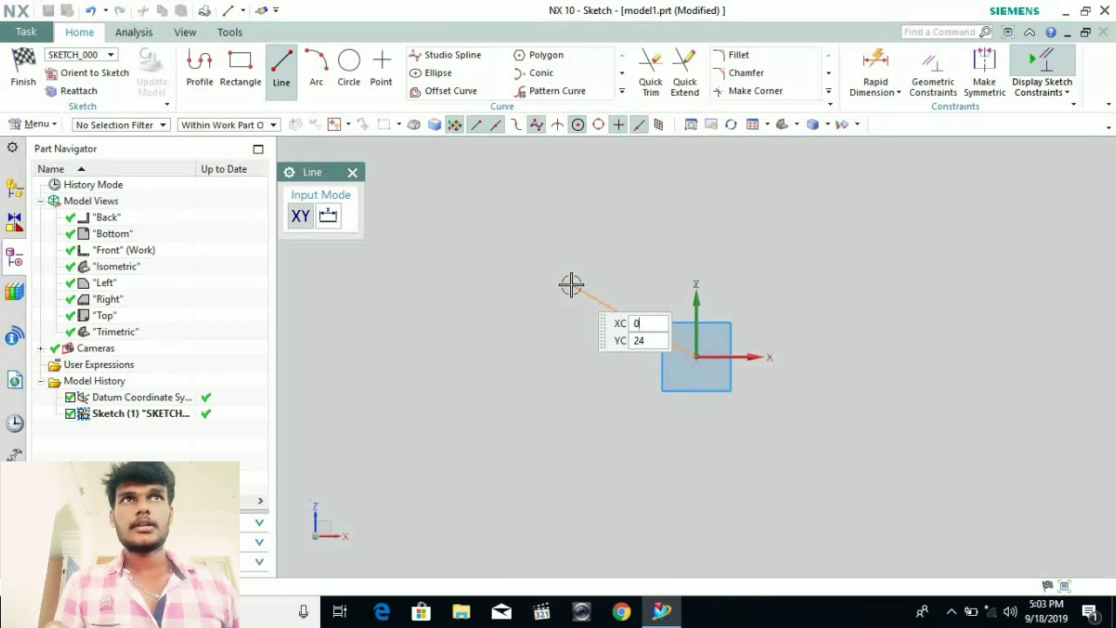
pyautogui.press('Tab')
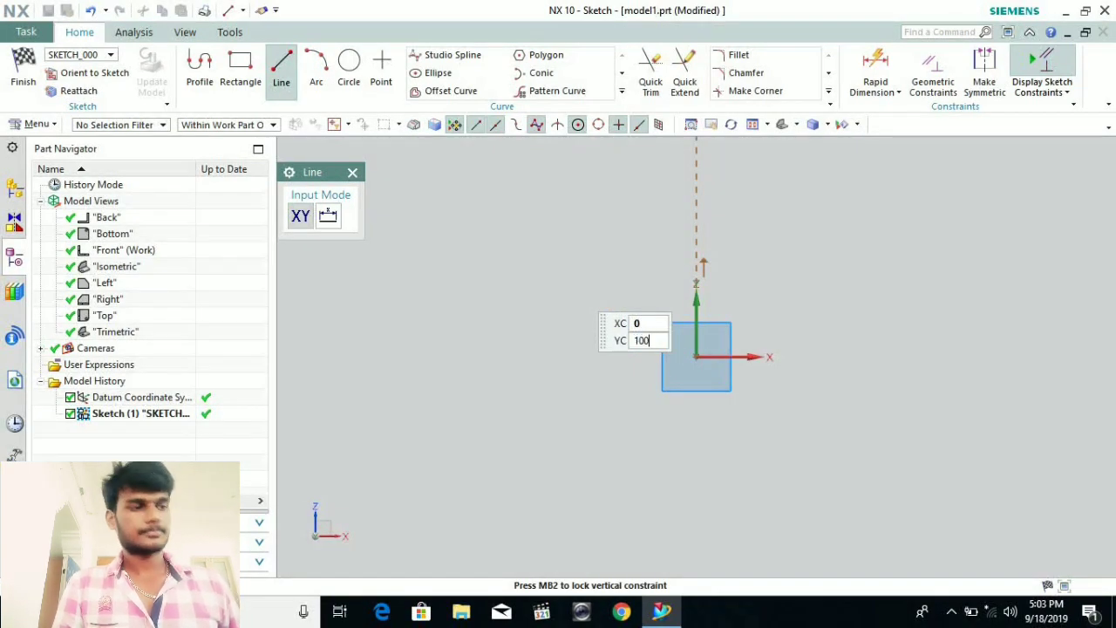
pyautogui.press('Return')
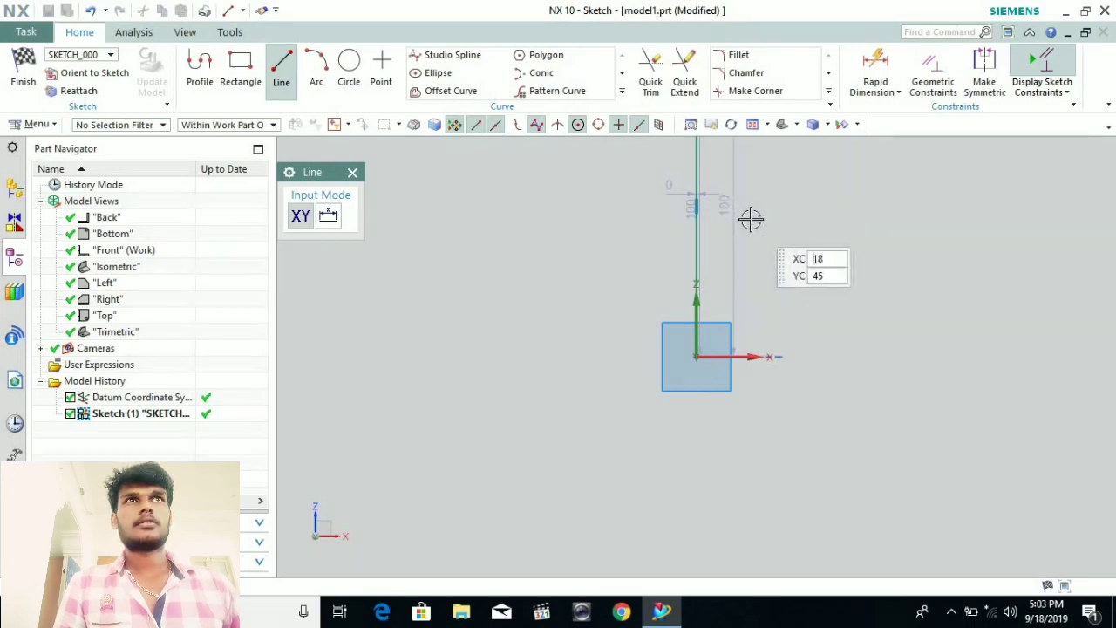
# Draw a second line from the vertical line's start point with length 100 and angle 45 degrees, using parameter input mode
pyautogui.moveTo(751, 256)
pyautogui.keyDown('shift'); pyautogui.mouseDown(button='middle')
pyautogui.moveTo(751, 273)
pyautogui.moveTo(681, 336)
pyautogui.moveTo(648, 349)
pyautogui.moveTo(633, 331)
pyautogui.mouseUp(button='middle'); pyautogui.keyUp('shift')
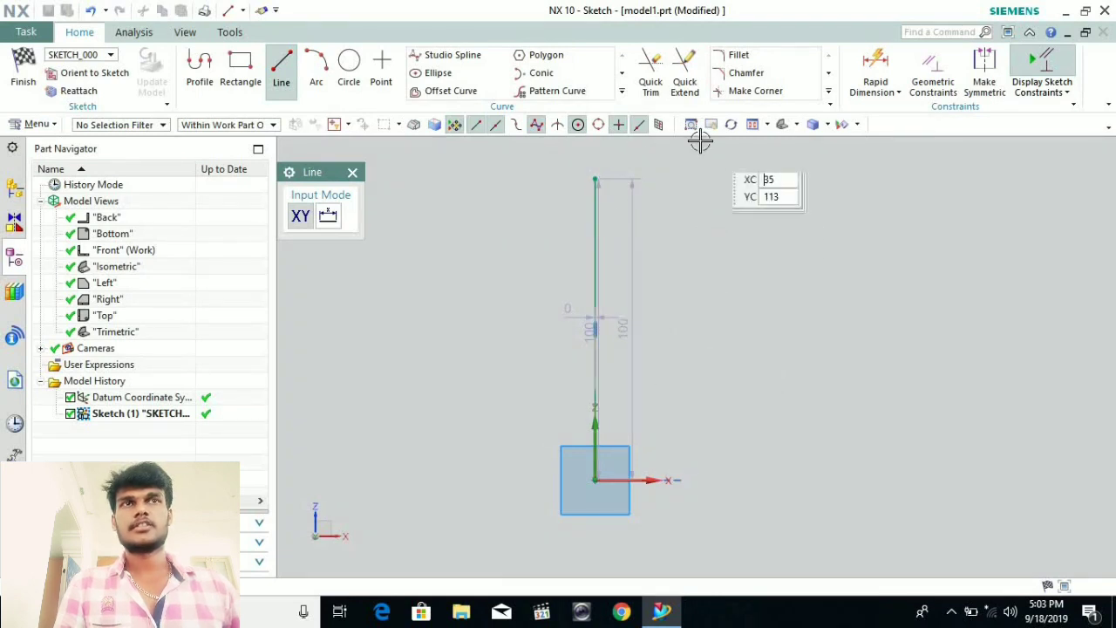
pyautogui.click(330, 218)
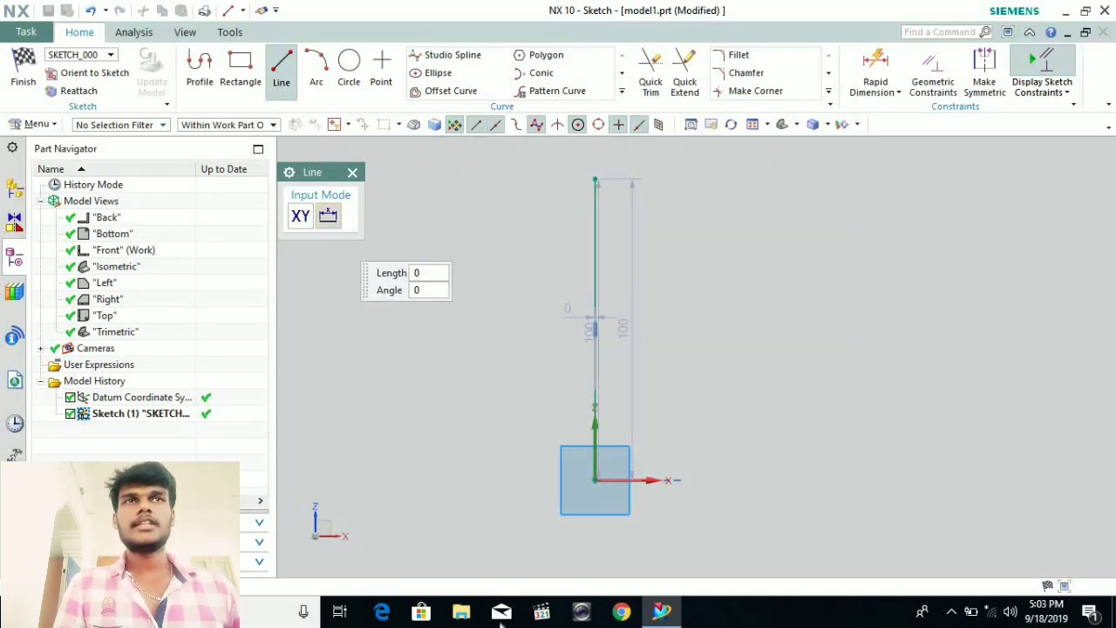
pyautogui.click(594, 482)
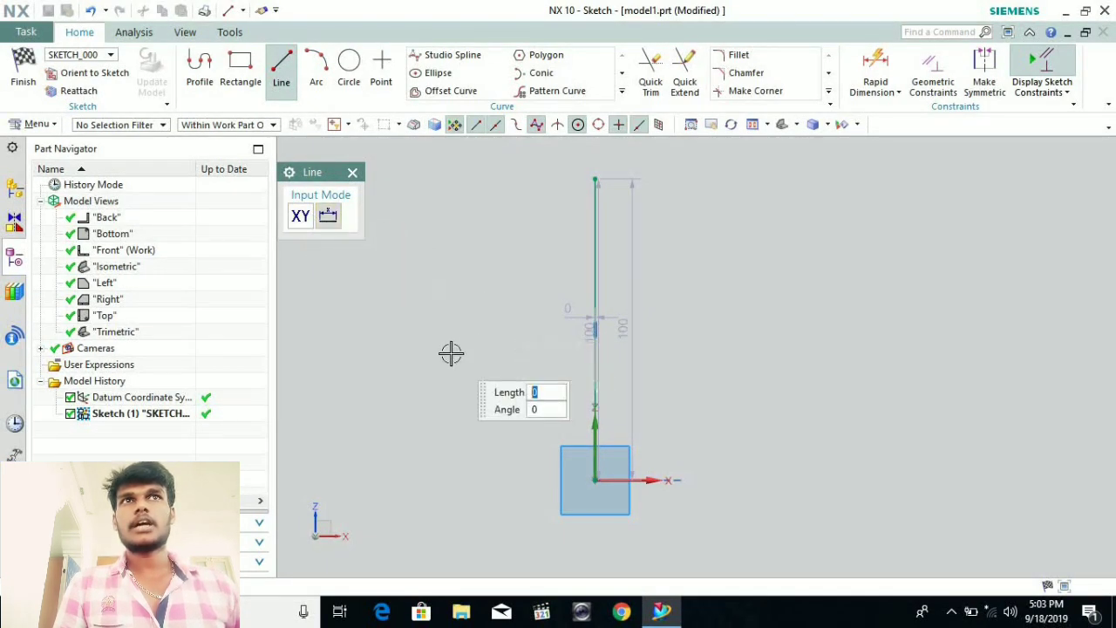
pyautogui.click(300, 217)
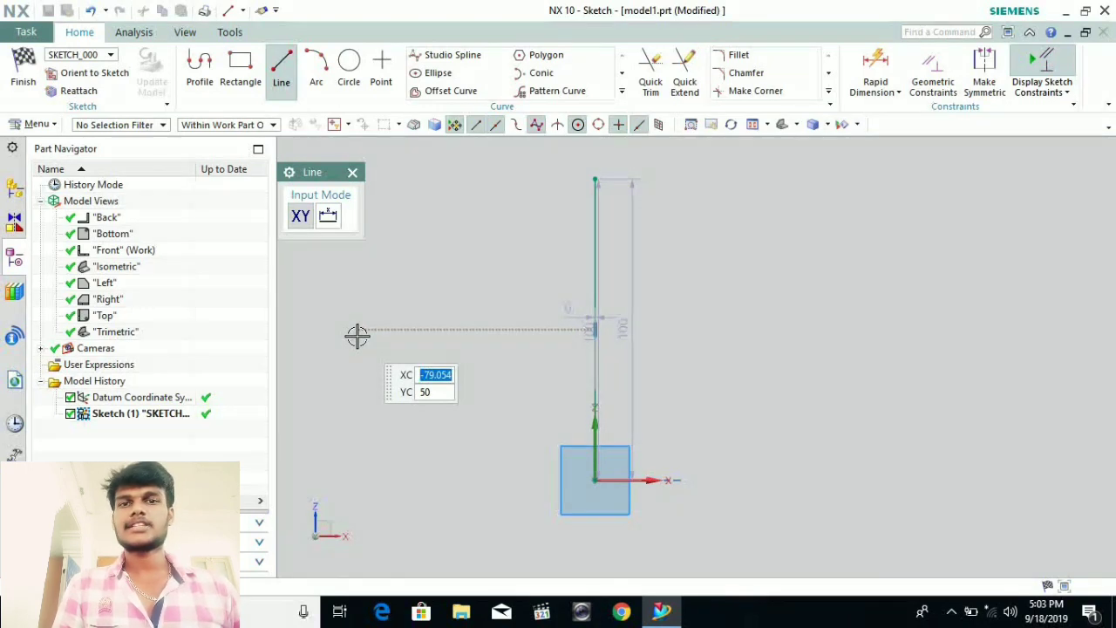
pyautogui.click(327, 217)
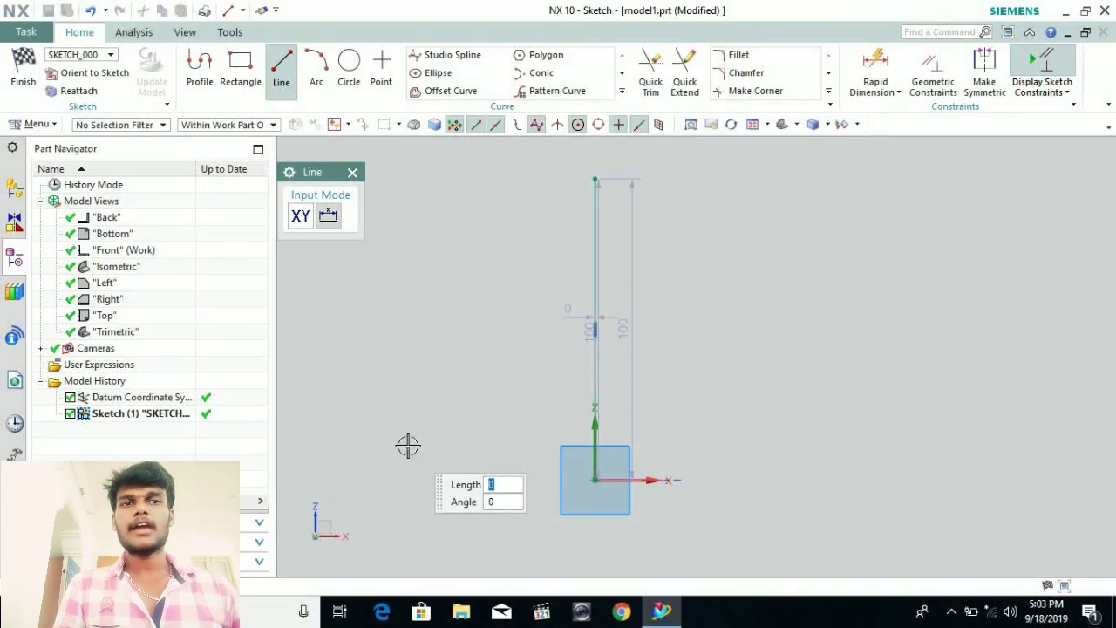
pyautogui.click(594, 480)
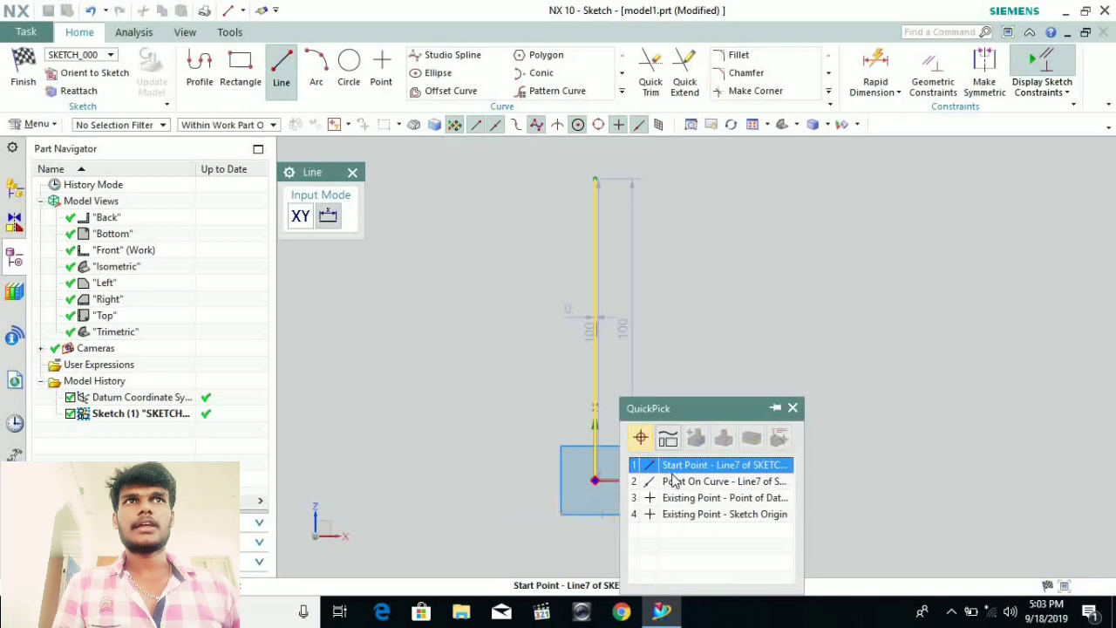
pyautogui.click(717, 469)
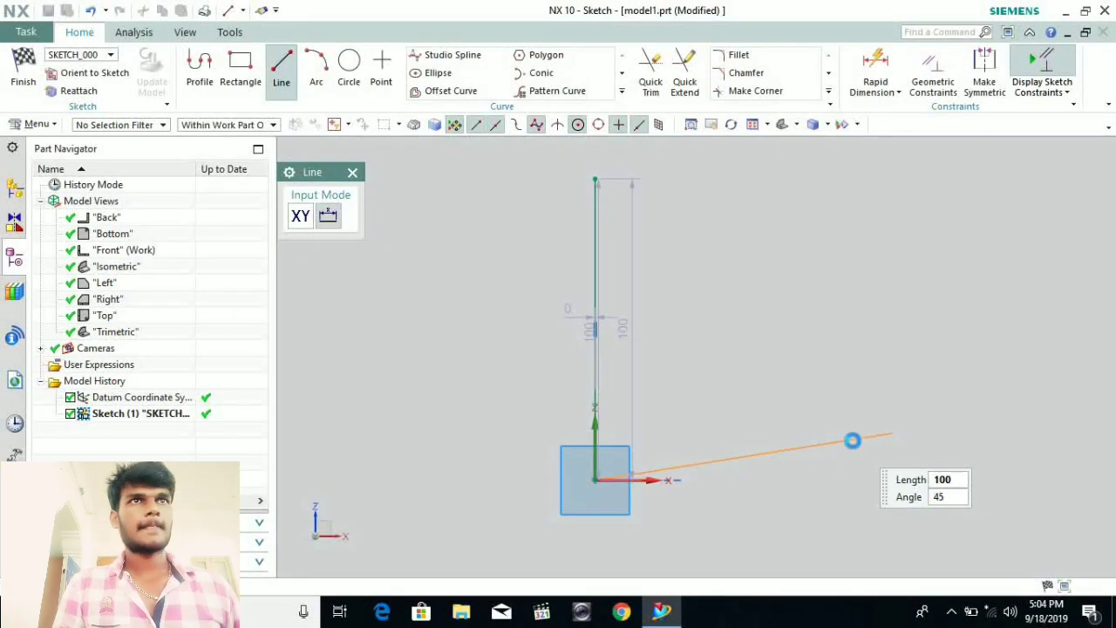
pyautogui.press('Return')
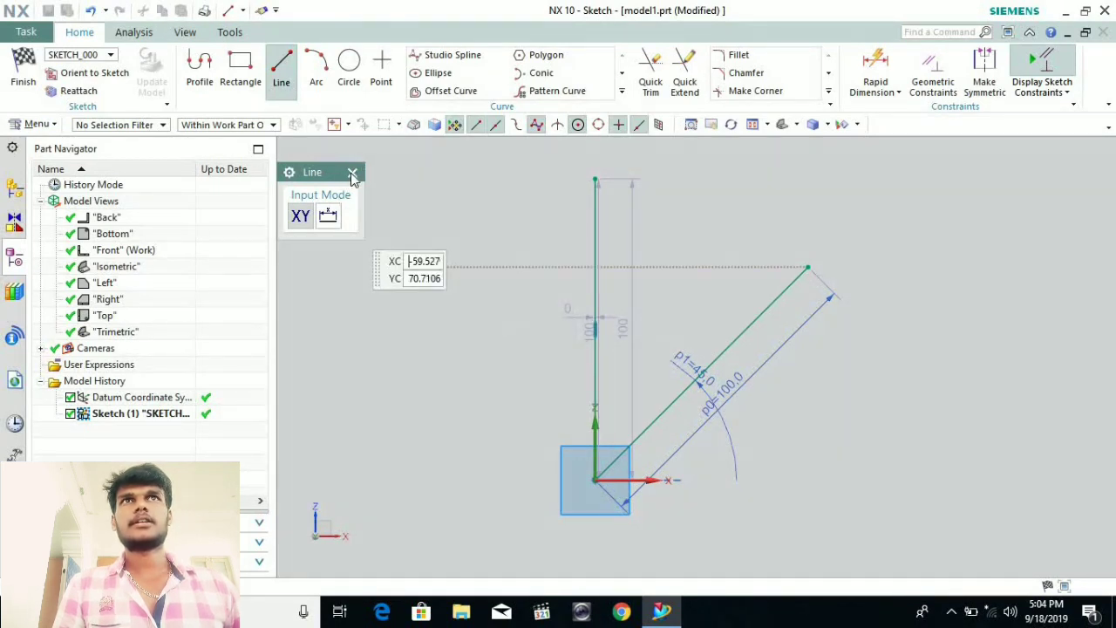
pyautogui.press('Escape')
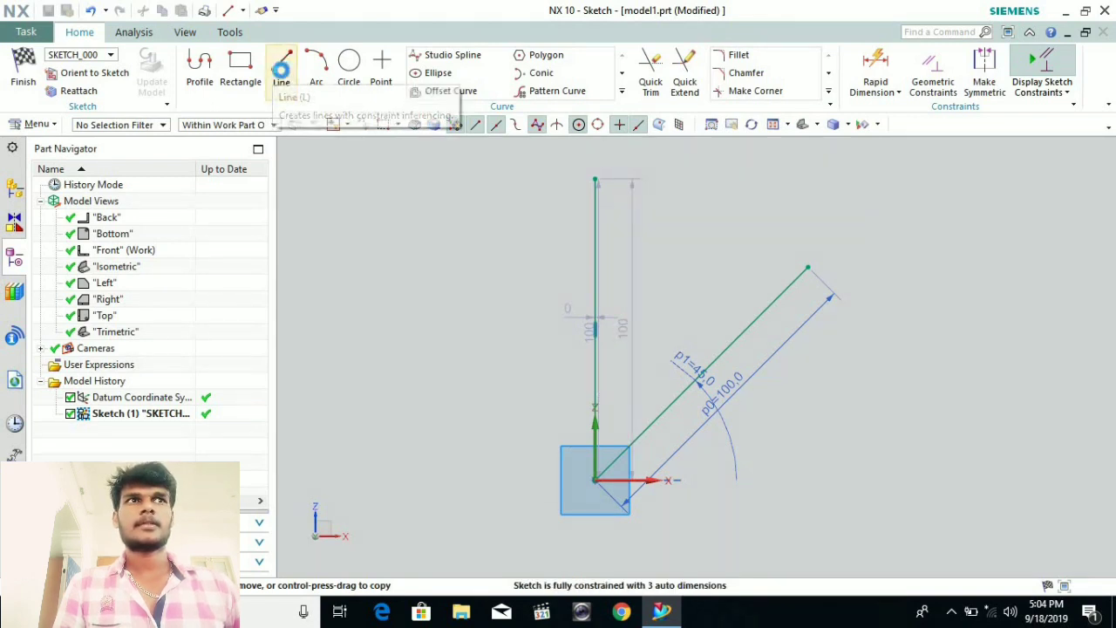
# Draw a line about 49 mm long from the upper end of the 45-degree line, sloping up toward the vertical line
pyautogui.click(280, 70)
pyautogui.click(949, 613)
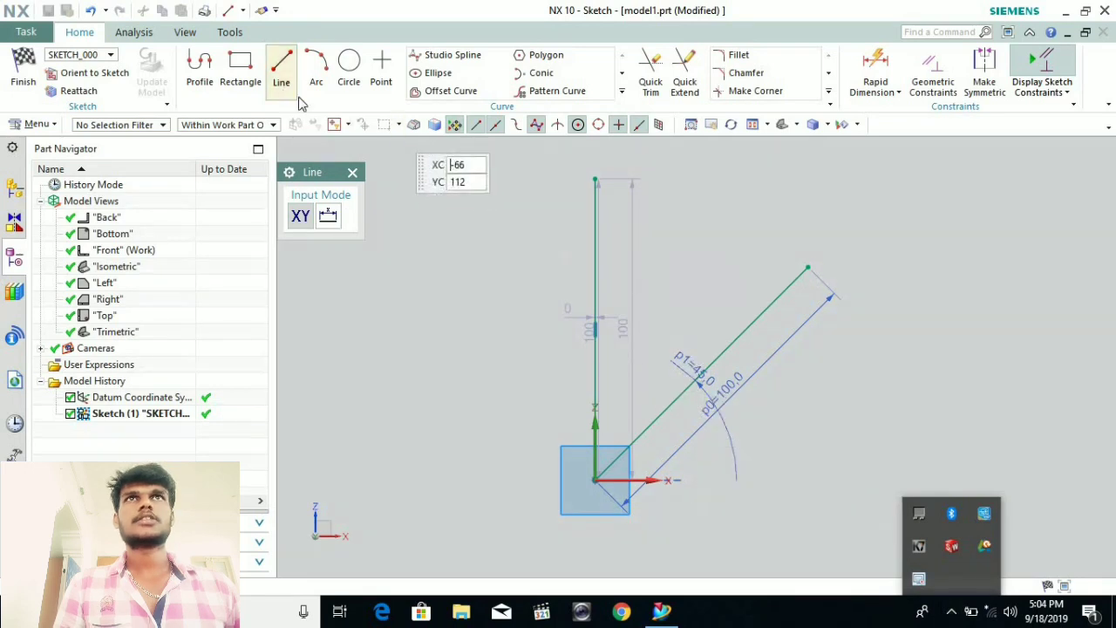
pyautogui.click(809, 269)
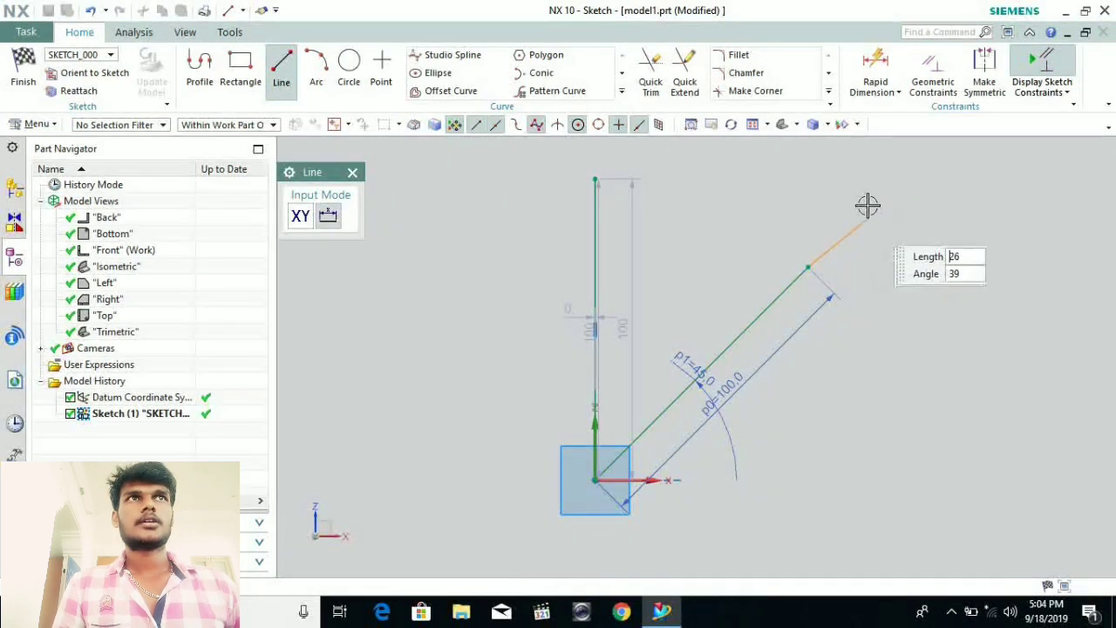
pyautogui.click(677, 200)
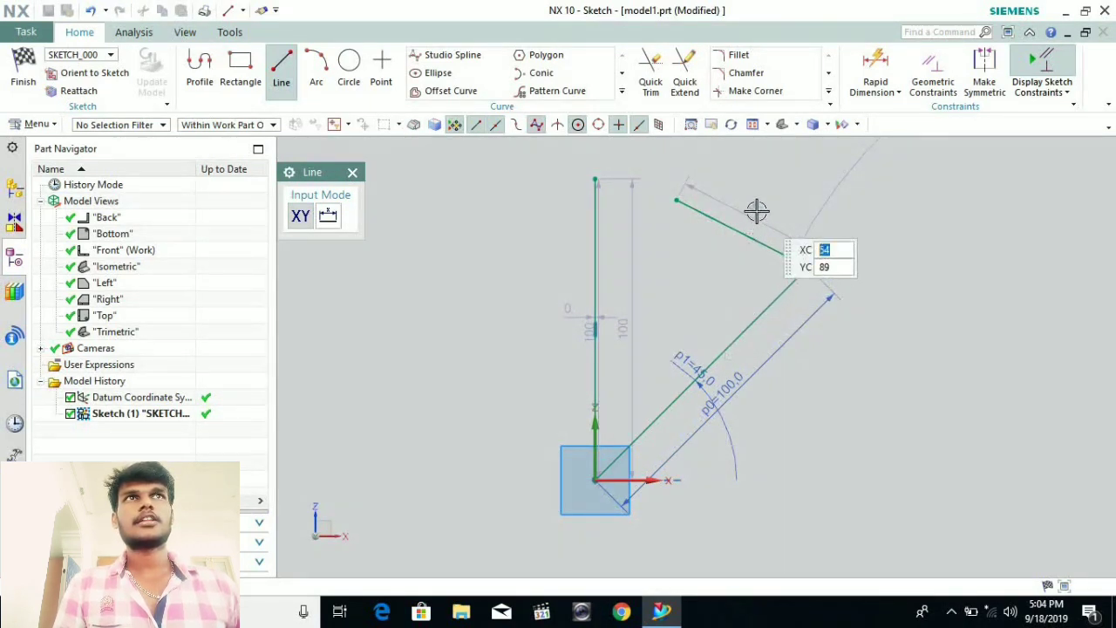
pyautogui.press('Escape')
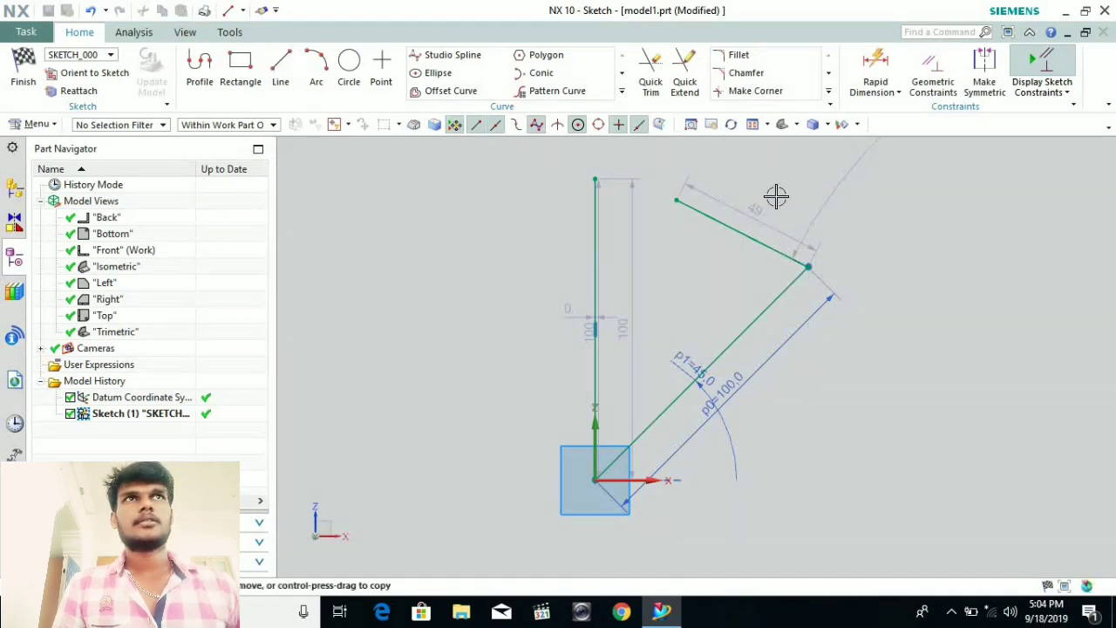
# Set the length of the short sloping line to 60 mm and move its dimension outside the lines
pyautogui.click(760, 210)
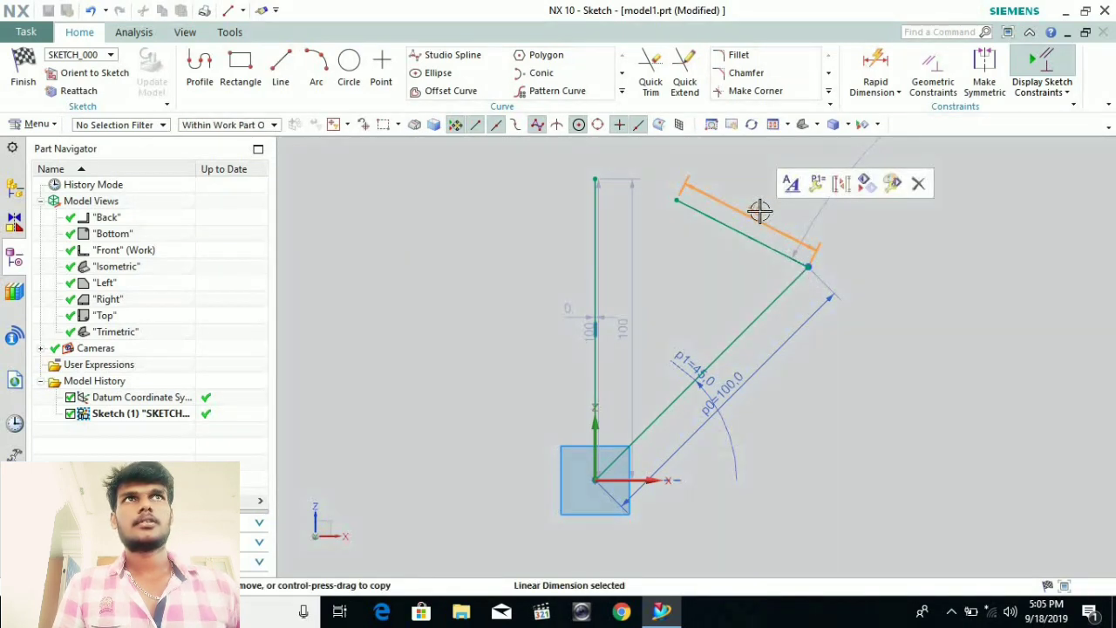
pyautogui.doubleClick(760, 210)
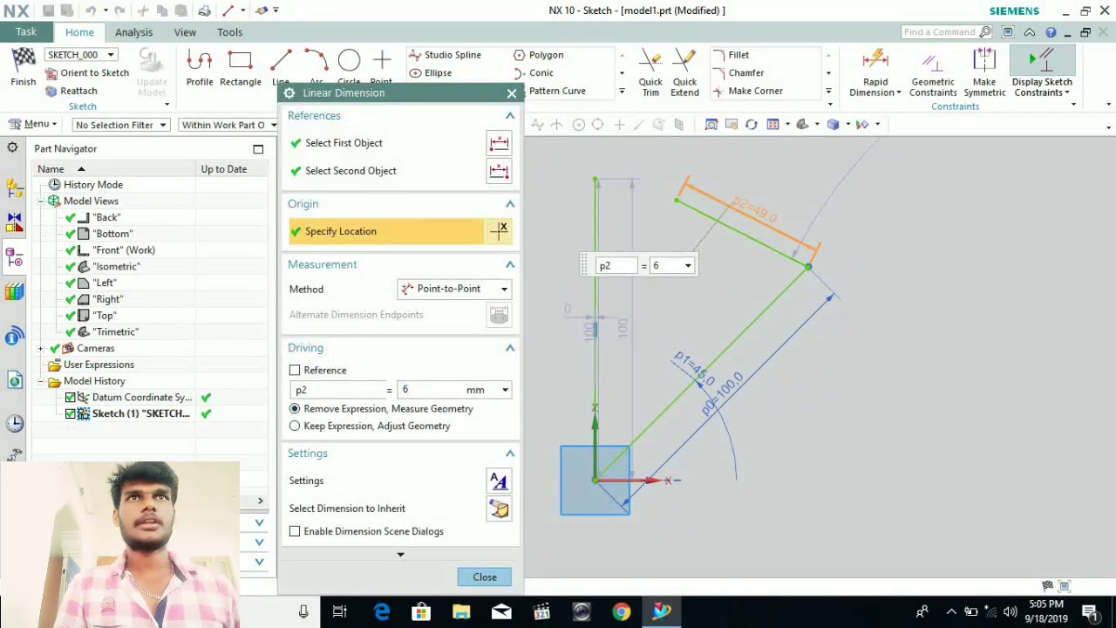
pyautogui.write('60')
pyautogui.press('Return')
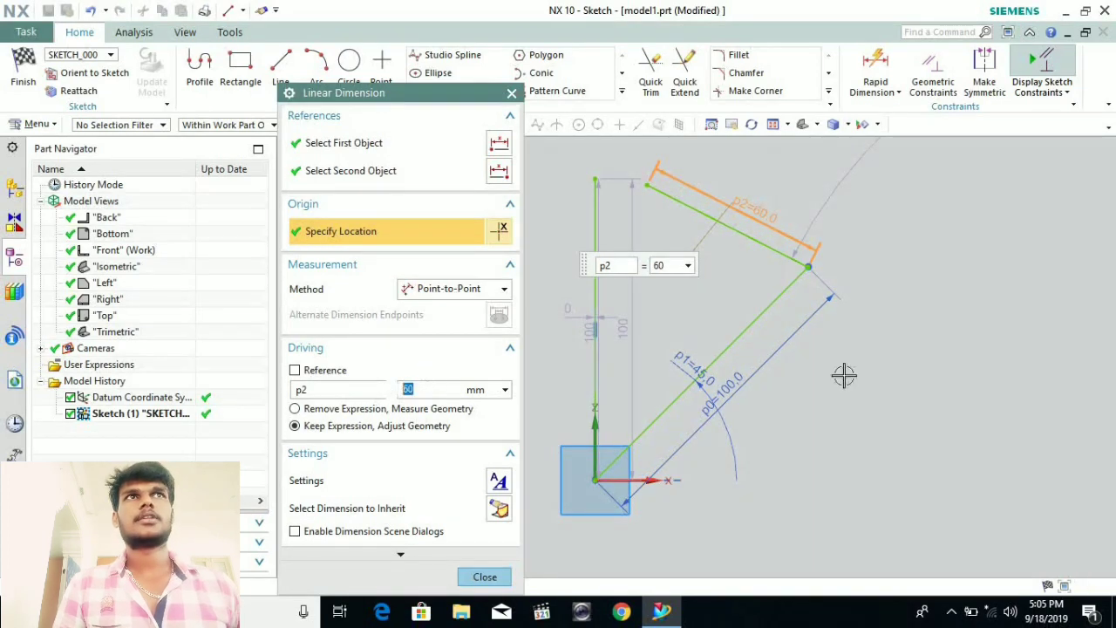
pyautogui.click(485, 576)
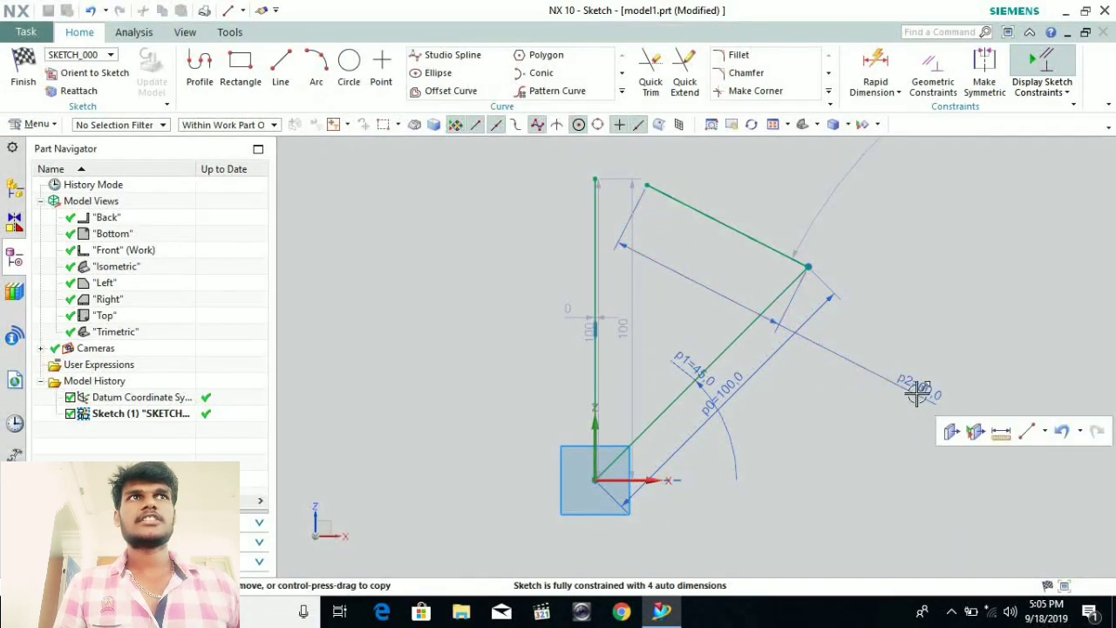
pyautogui.moveTo(920, 392)
pyautogui.mouseDown()
pyautogui.moveTo(920, 332)
pyautogui.moveTo(949, 276)
pyautogui.mouseUp()
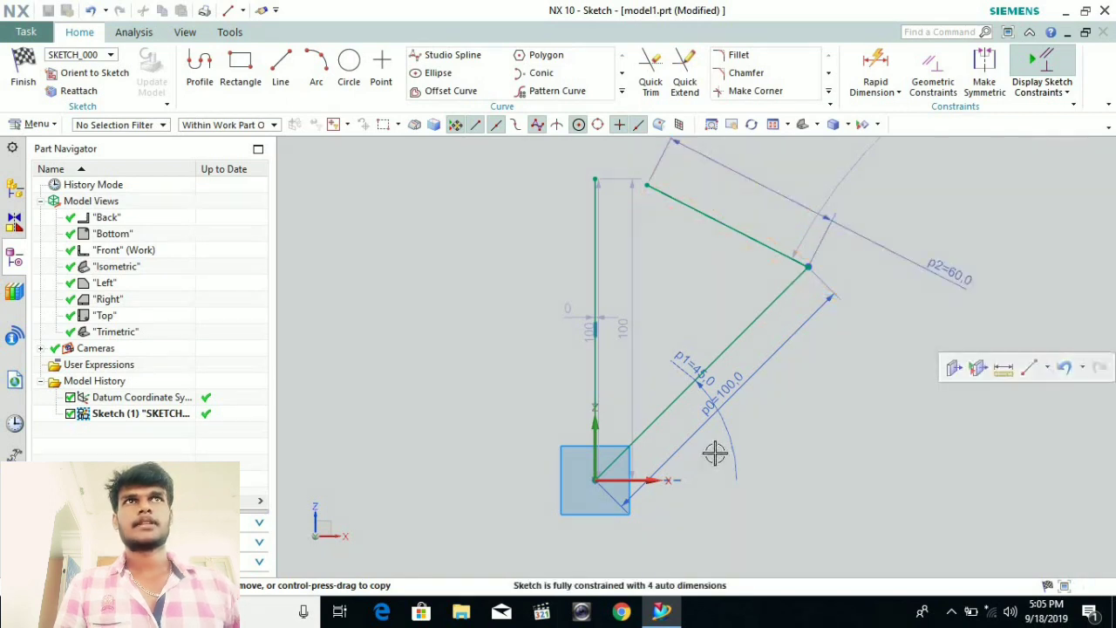
# Delete all the lines and dimensions in the sketch
pyautogui.scroll(-1, 801, 400)
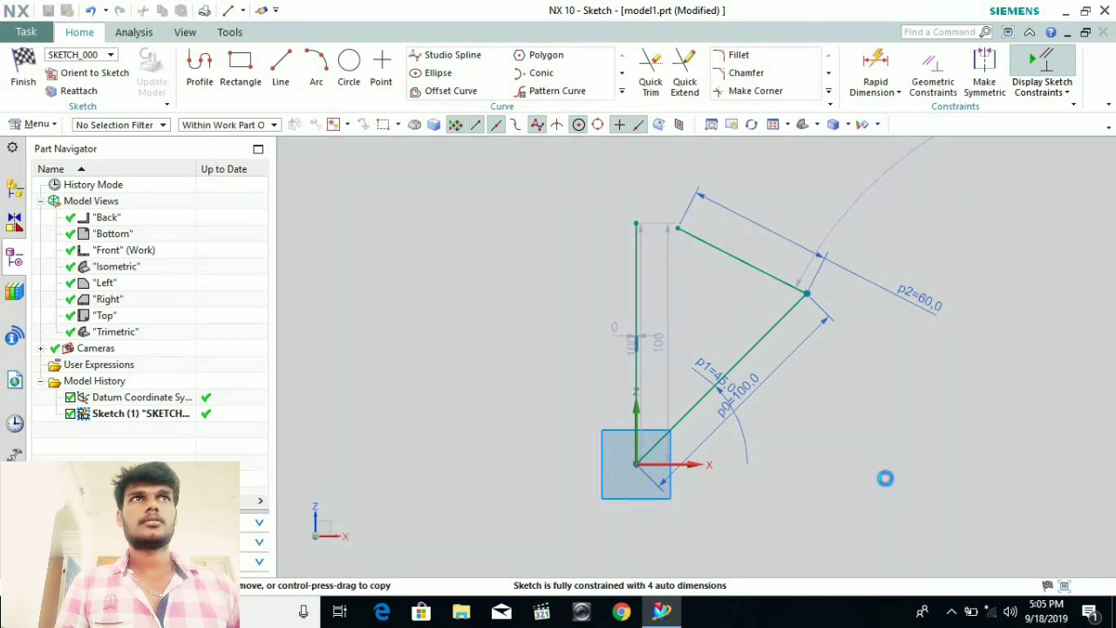
pyautogui.hotkey('ctrl', 'a')
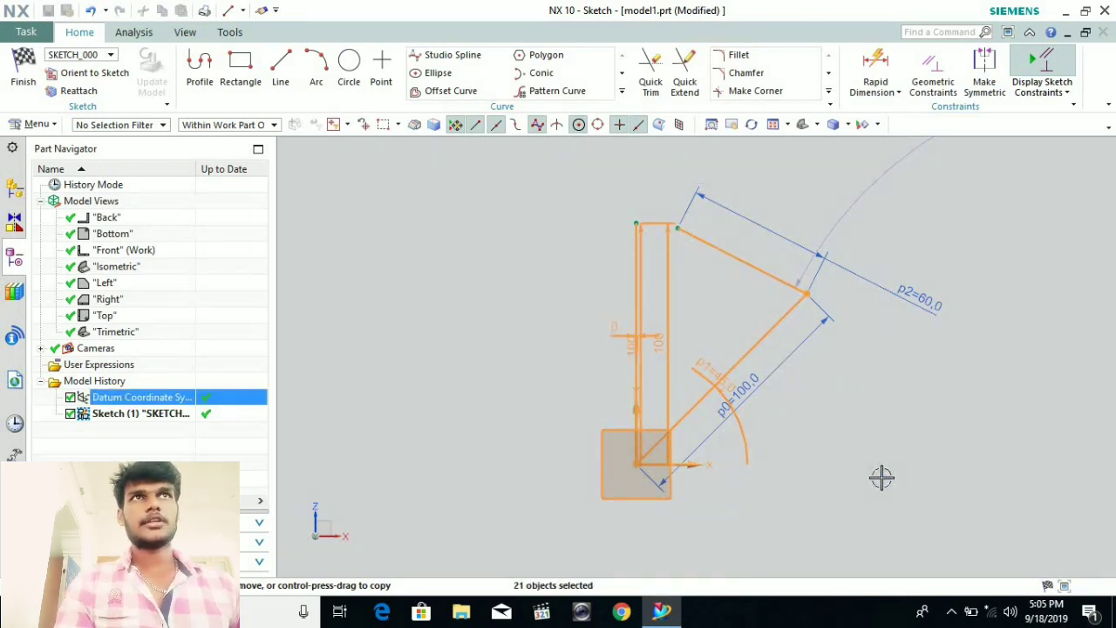
pyautogui.press('Delete')
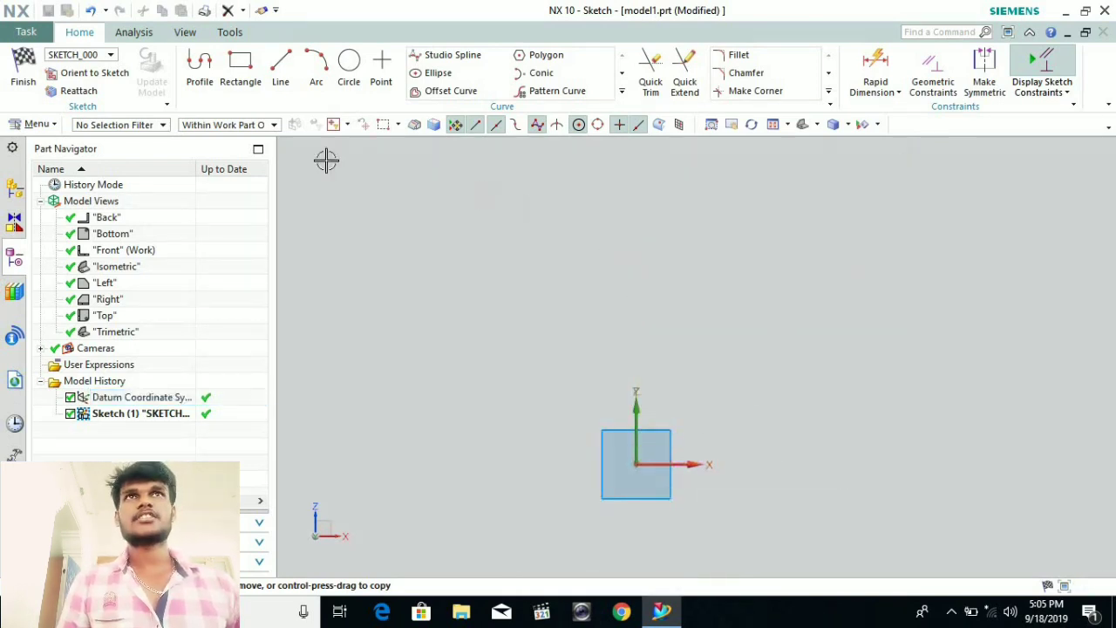
# Draw a freehand line about 100 mm long at about 38 degrees, rising from left of the origin to above it
pyautogui.click(280, 63)
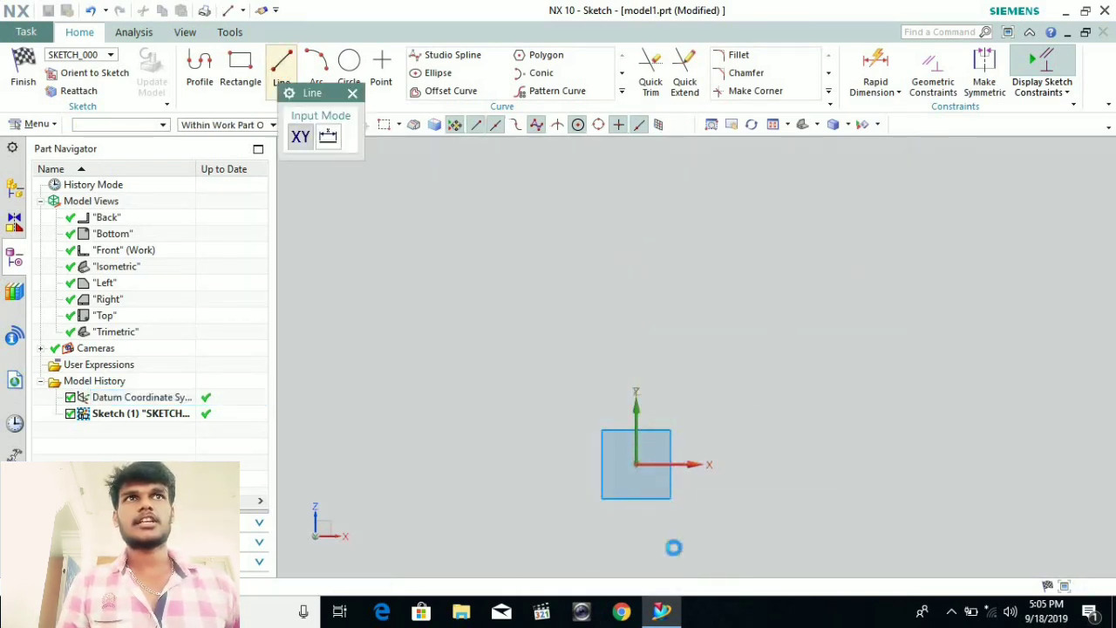
pyautogui.click(463, 412)
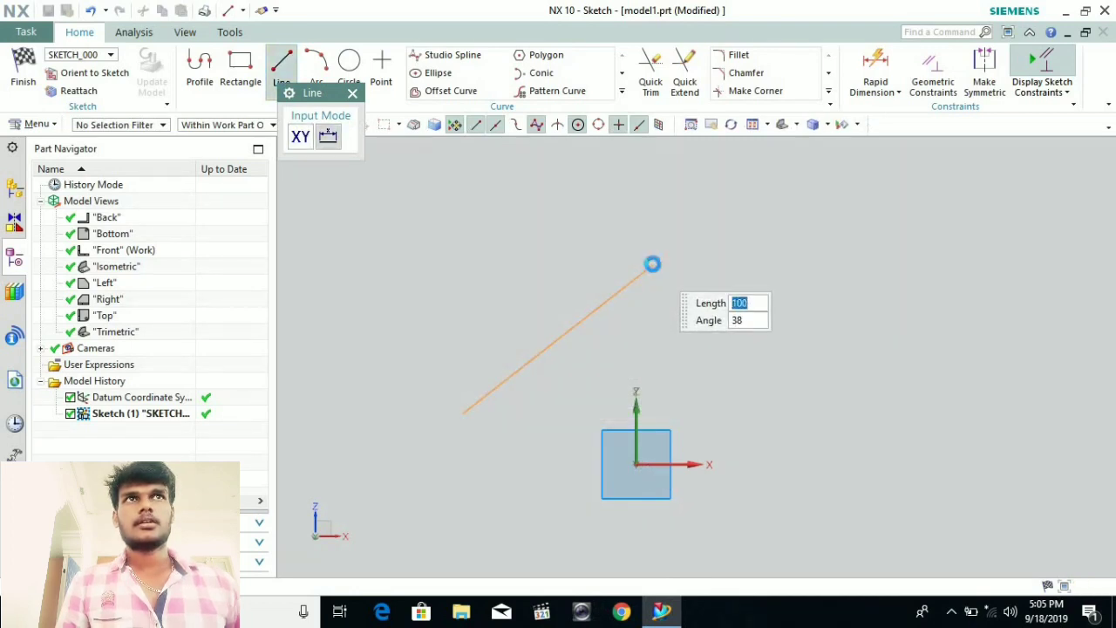
pyautogui.click(652, 265)
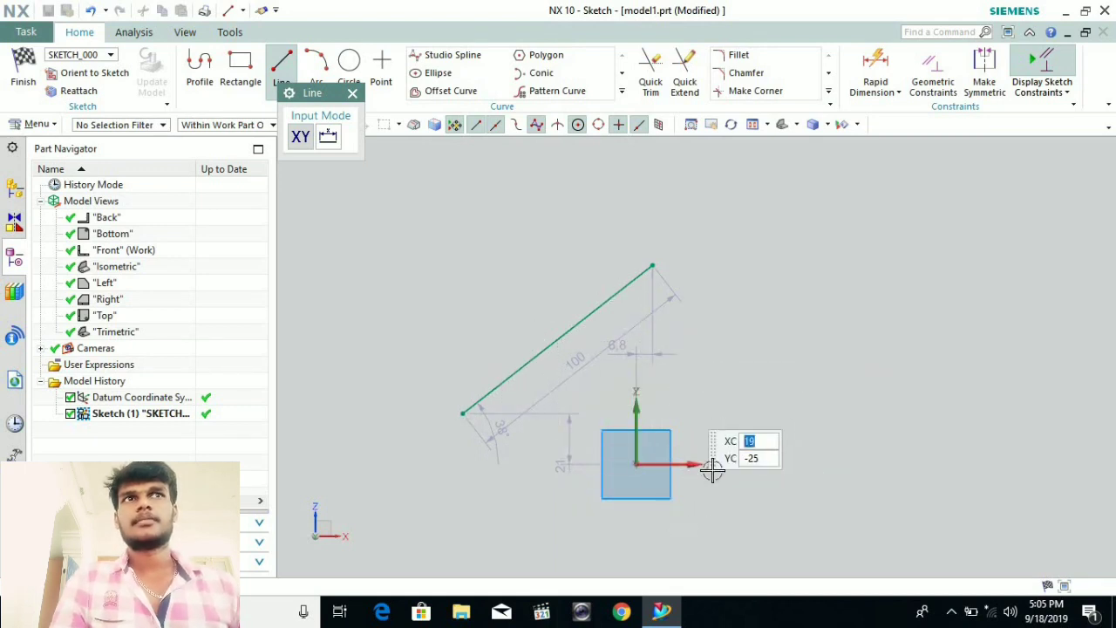
pyautogui.press('Escape')
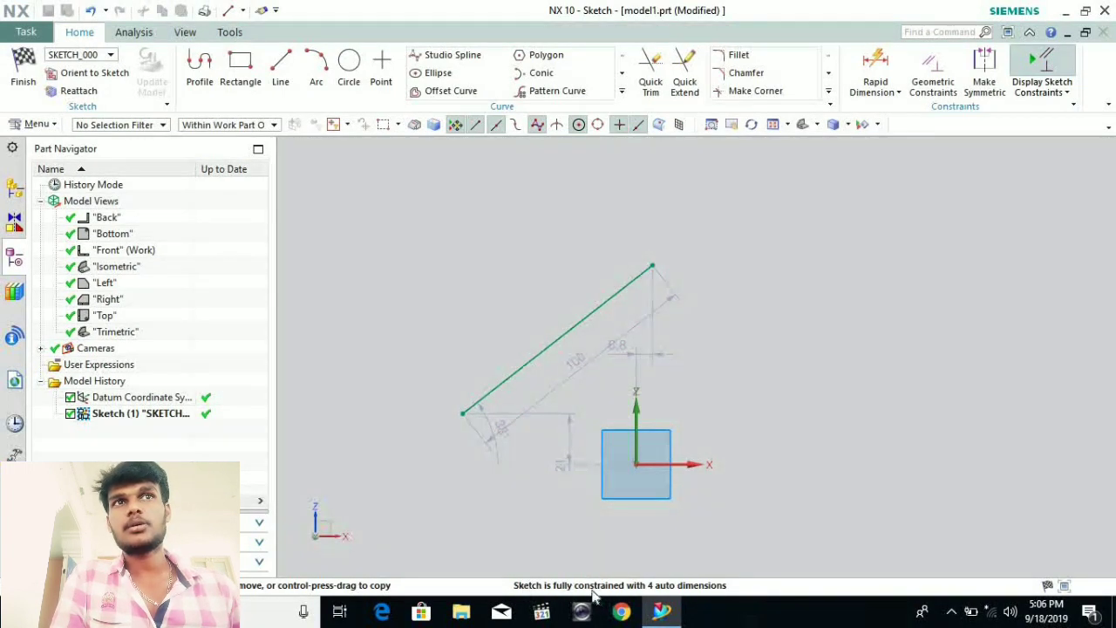
# Convert the freehand line's automatic length into a driving dimension of 100 mm
pyautogui.doubleClick(580, 361)
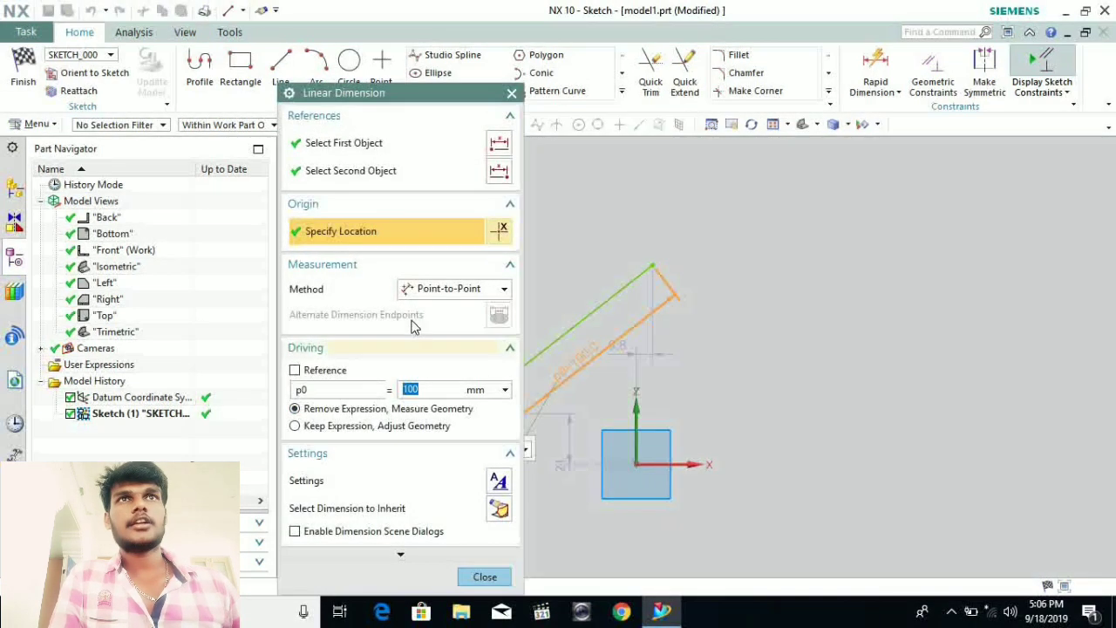
pyautogui.click(295, 426)
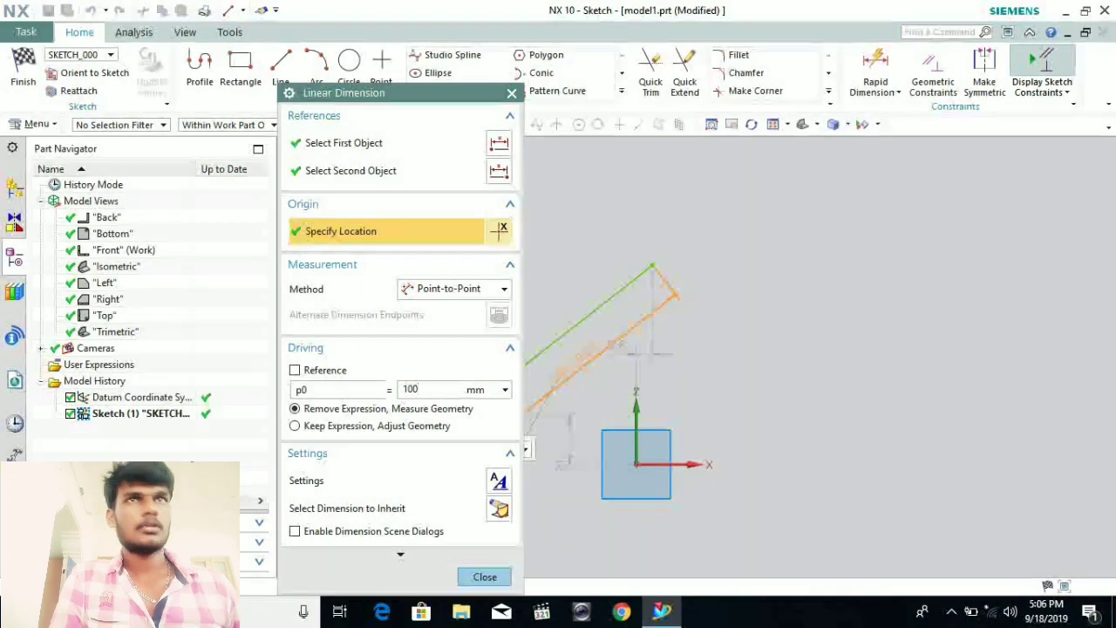
pyautogui.click(485, 578)
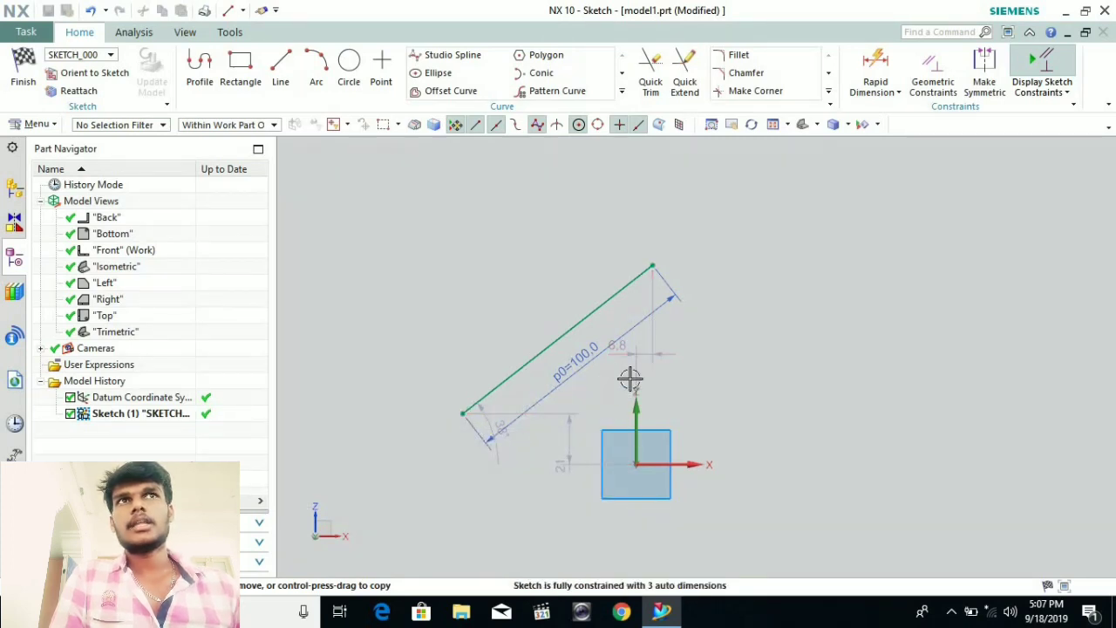
pyautogui.click(656, 271)
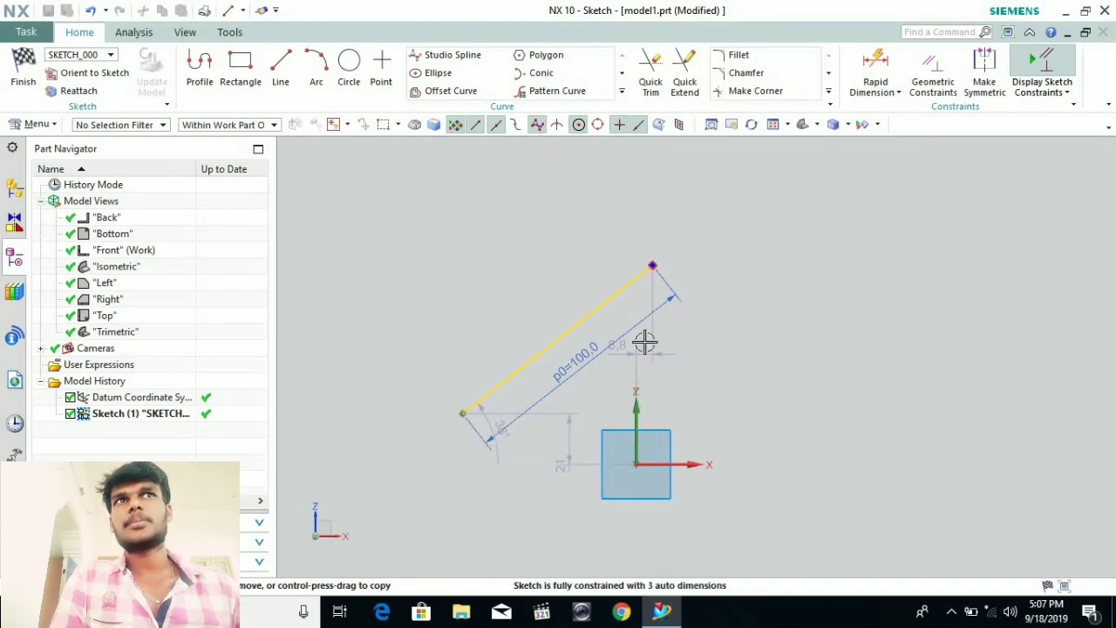
pyautogui.press('Escape')
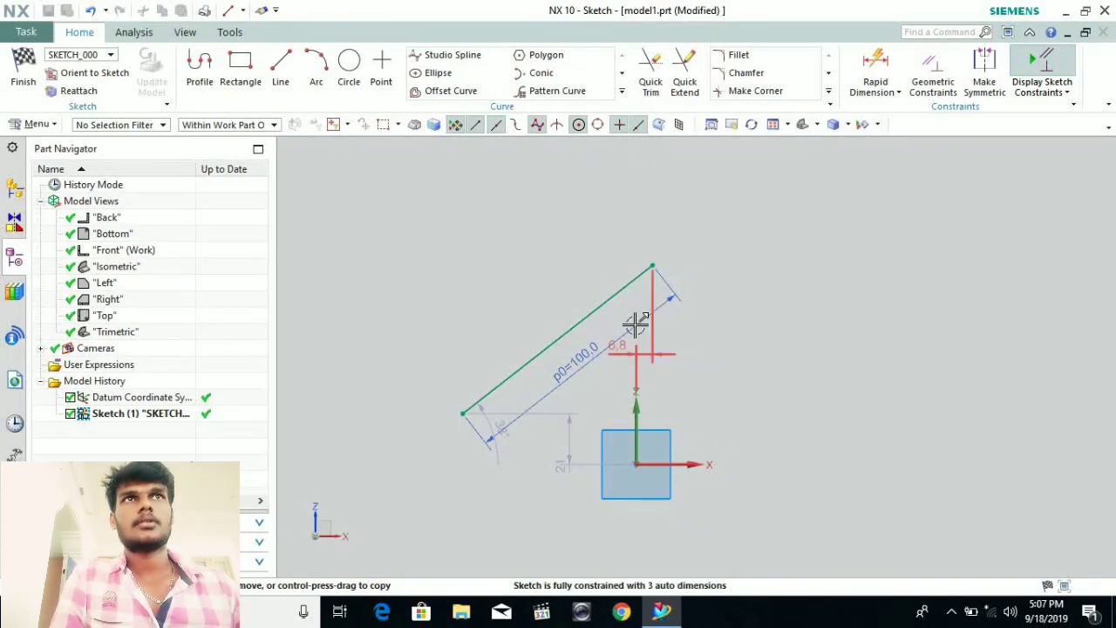
# Draw a line about 129 mm long at about 21 degrees from the origin, and a line about 72 mm long upward from its far end
pyautogui.click(281, 65)
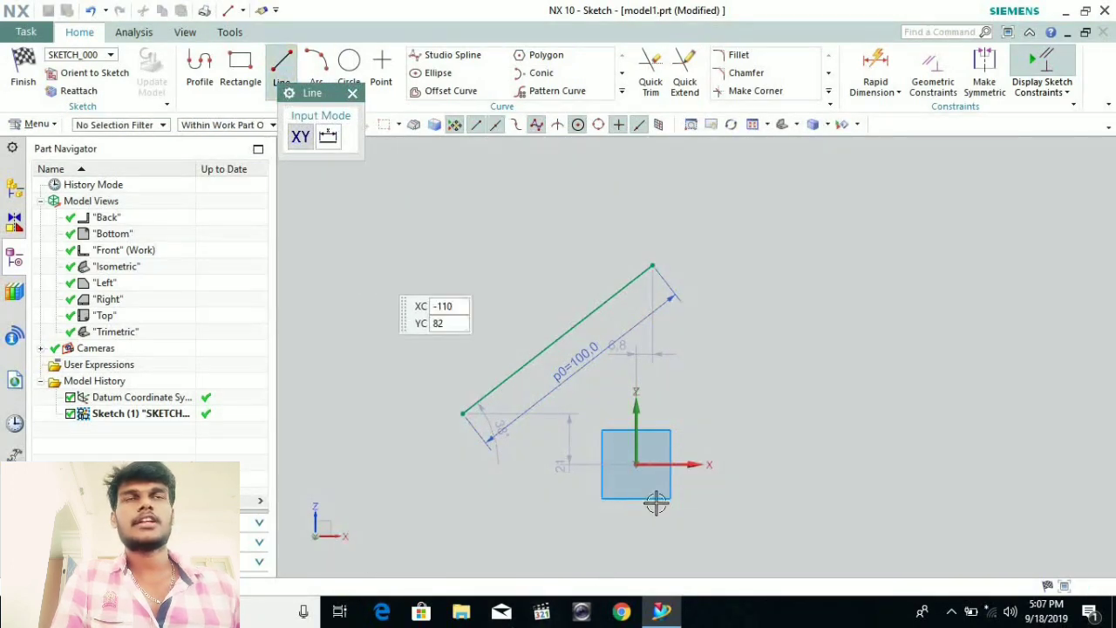
pyautogui.click(636, 464)
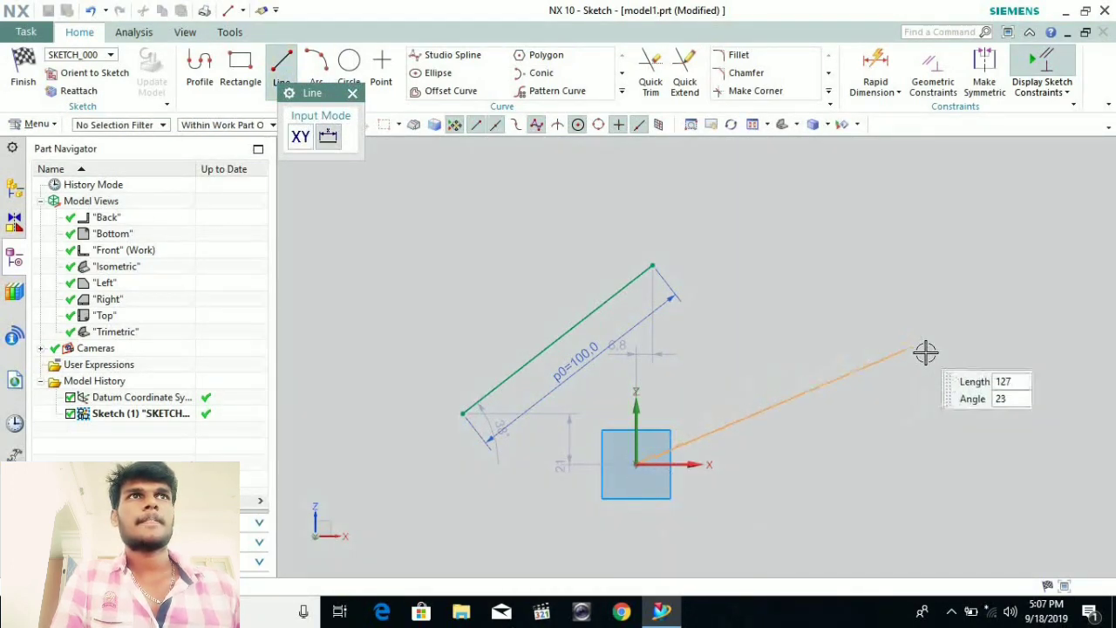
pyautogui.click(926, 355)
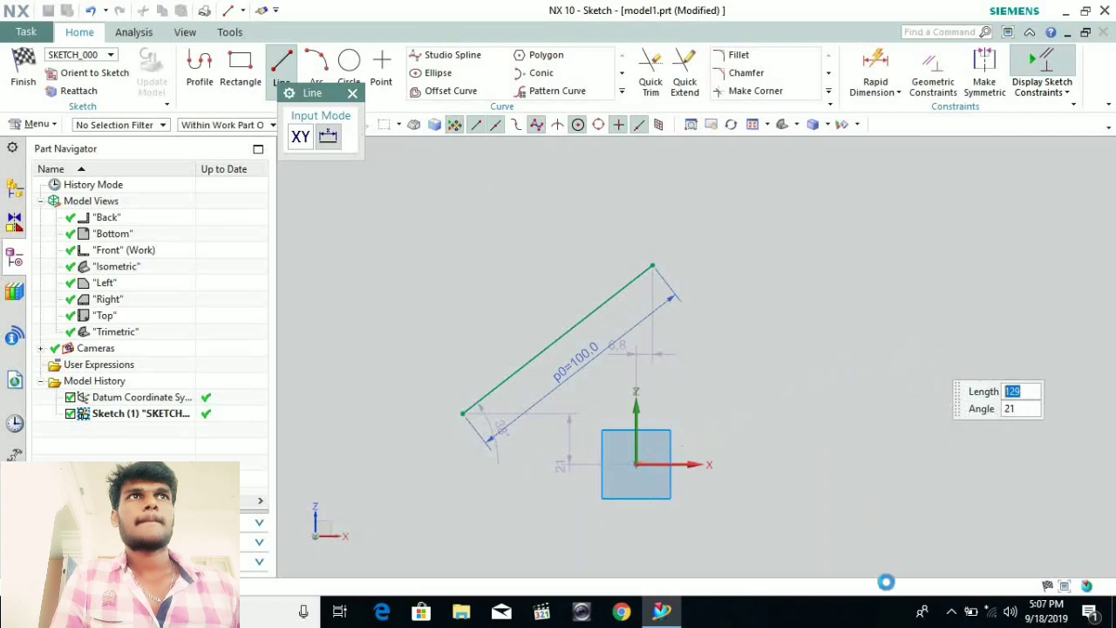
pyautogui.click(927, 354)
pyautogui.click(893, 182)
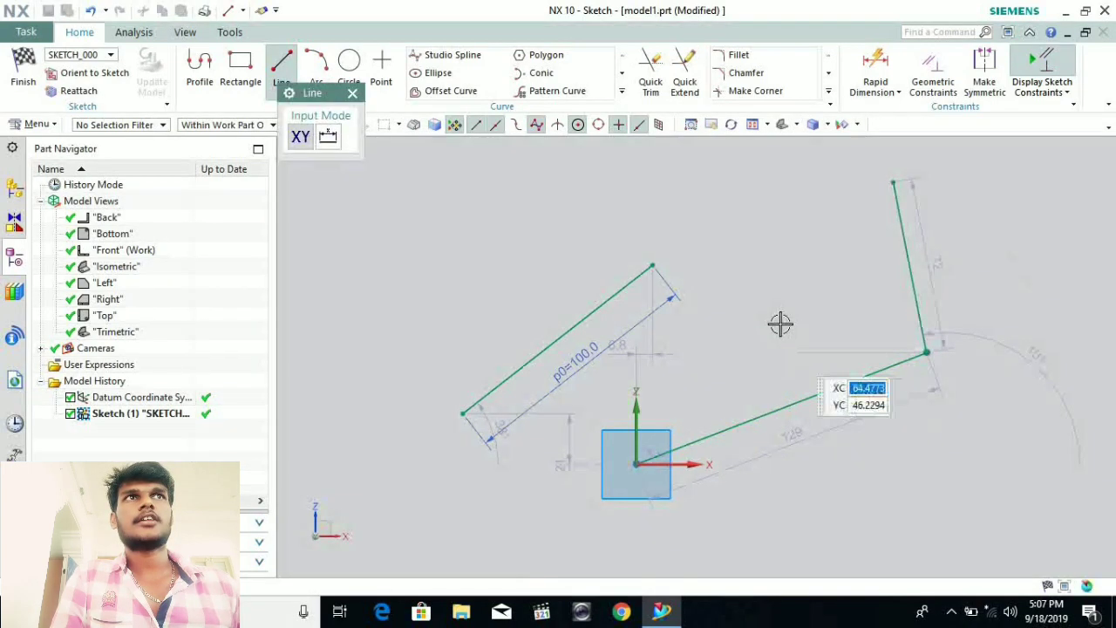
pyautogui.press('Escape')
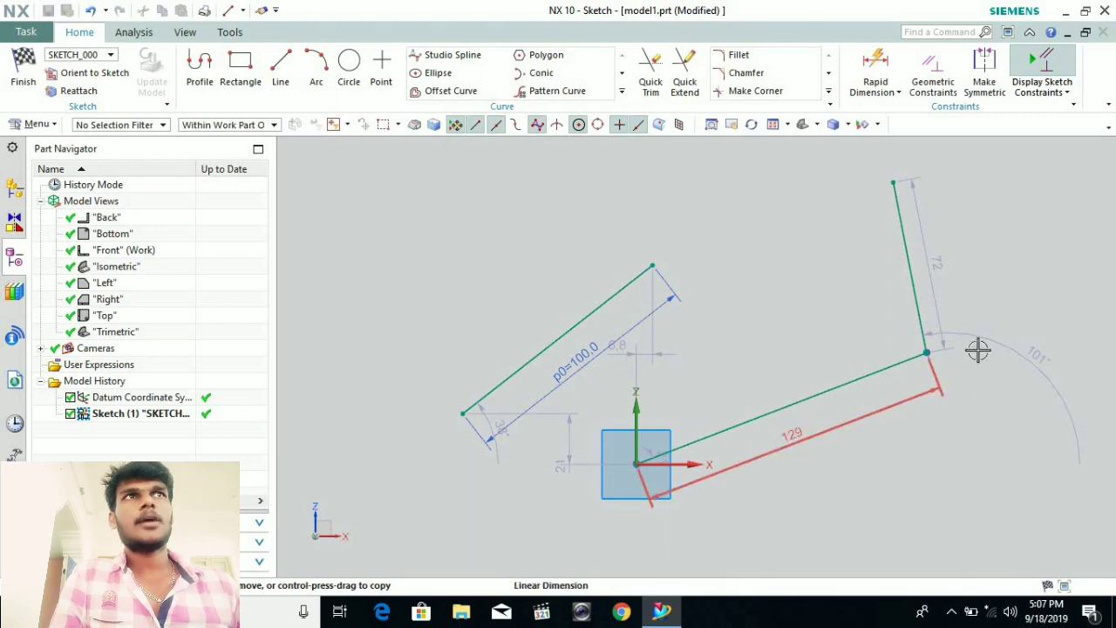
pyautogui.rightClick(848, 499)
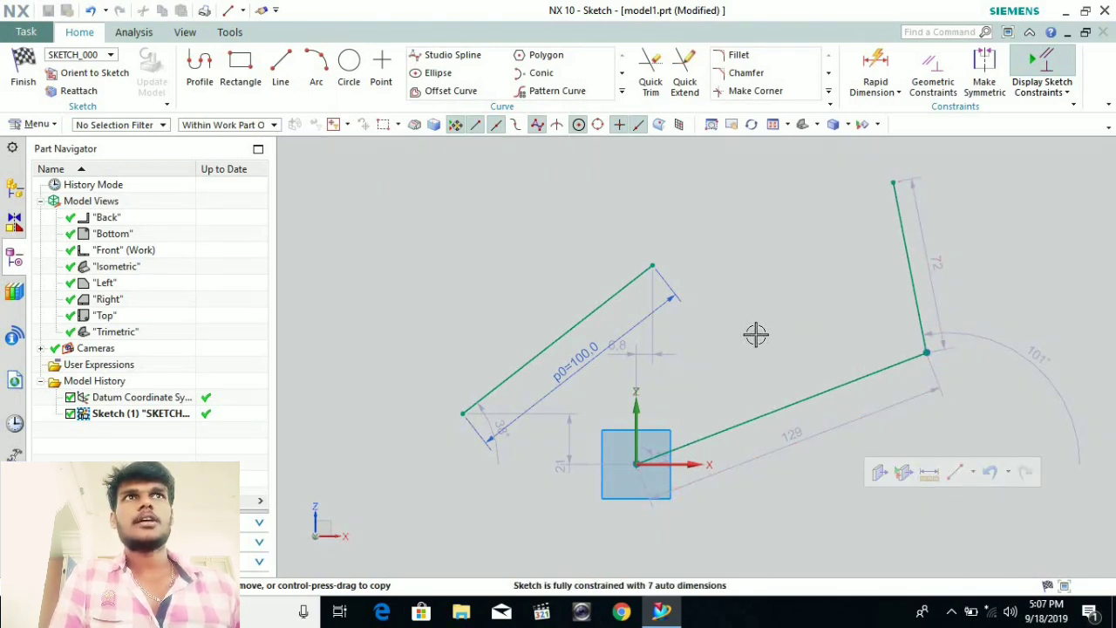
# Constrain the 72 mm line perpendicular to the 100 mm line
pyautogui.click(904, 255)
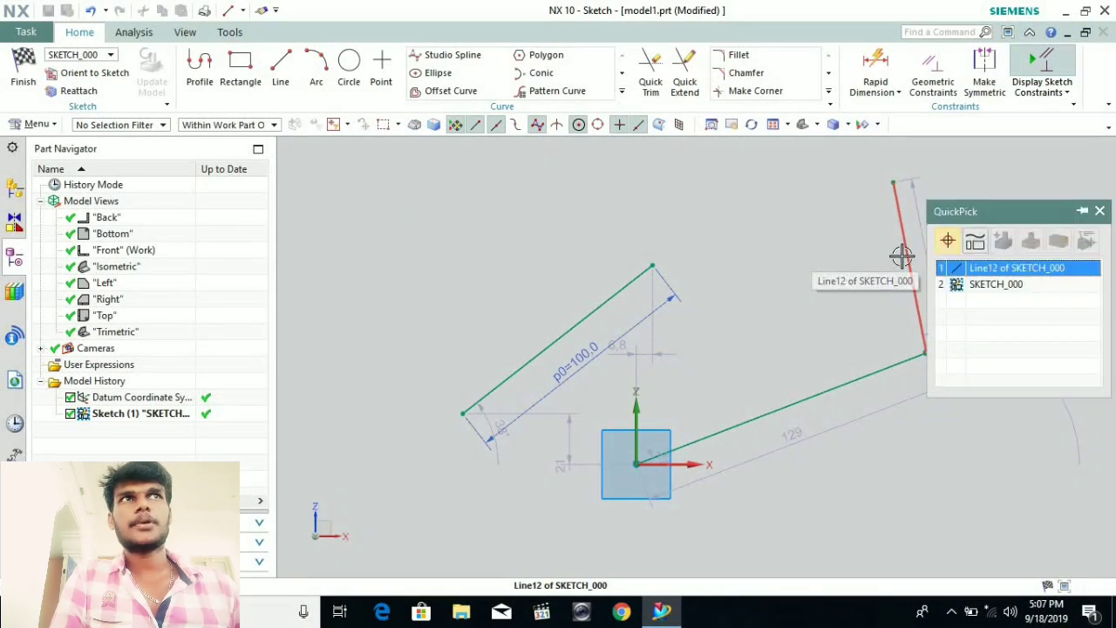
pyautogui.click(911, 260)
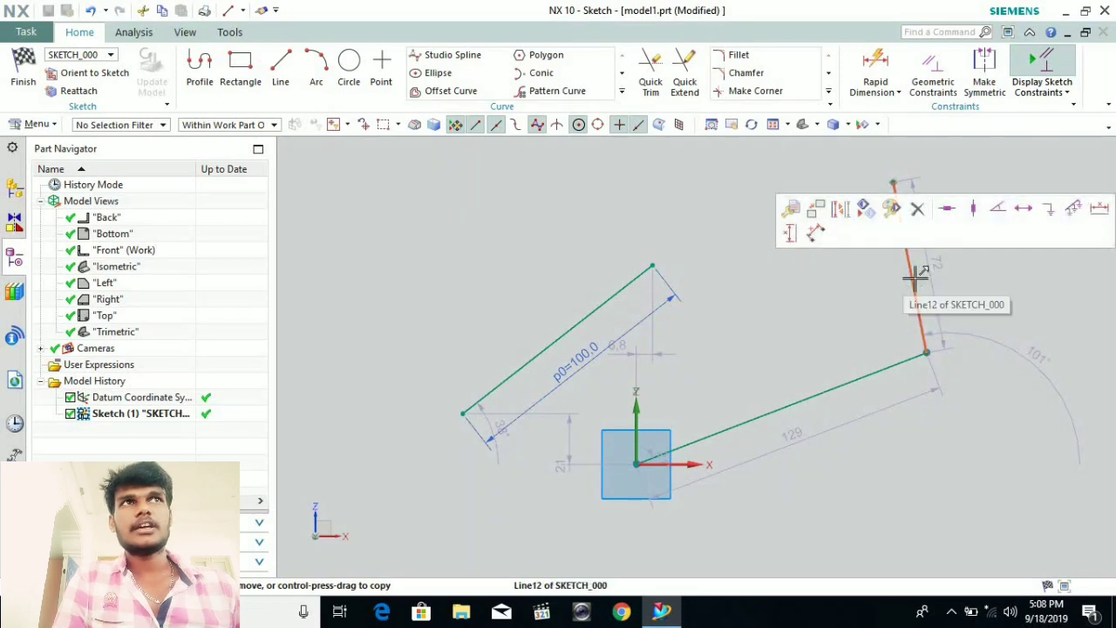
pyautogui.click(605, 304)
pyautogui.moveTo(794, 257)
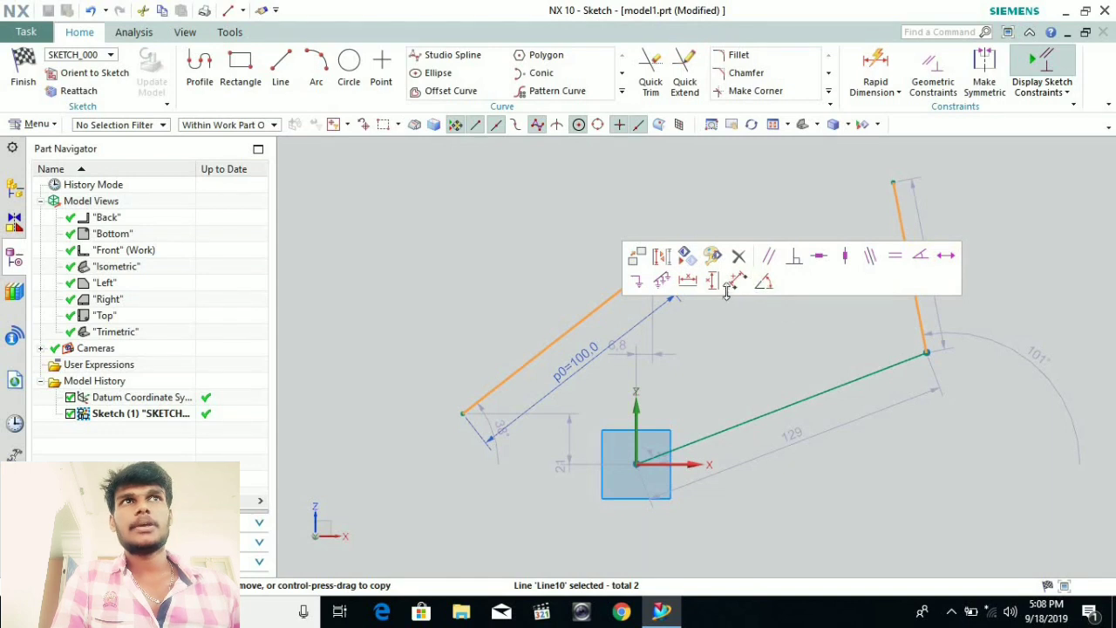
pyautogui.click(795, 257)
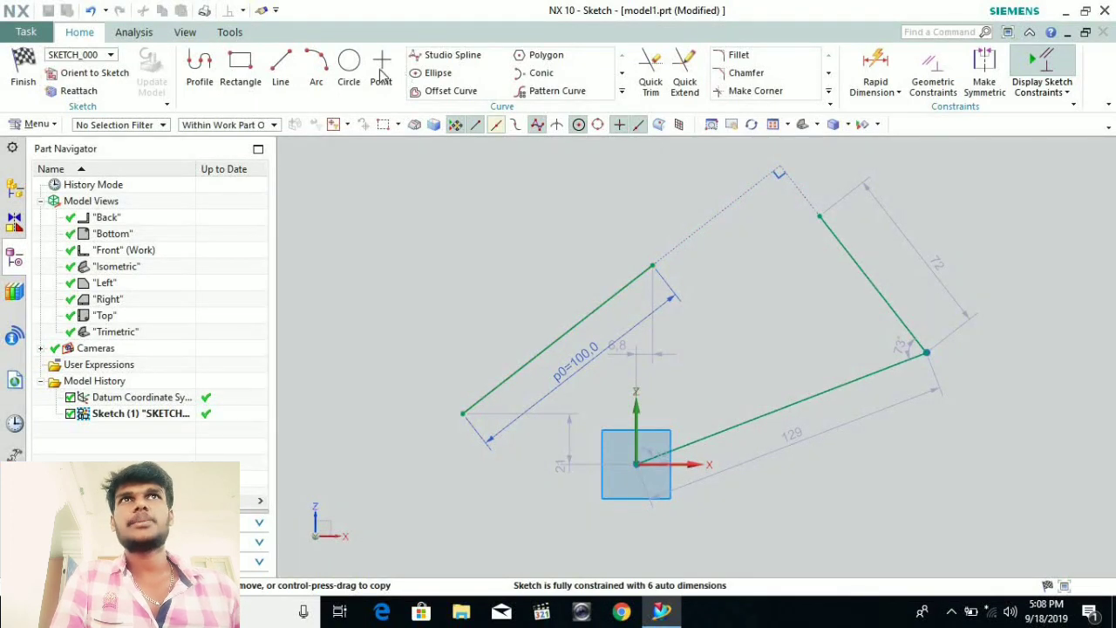
# Constrain the 100 mm line perpendicular to the long line that starts at the origin
pyautogui.click(797, 402)
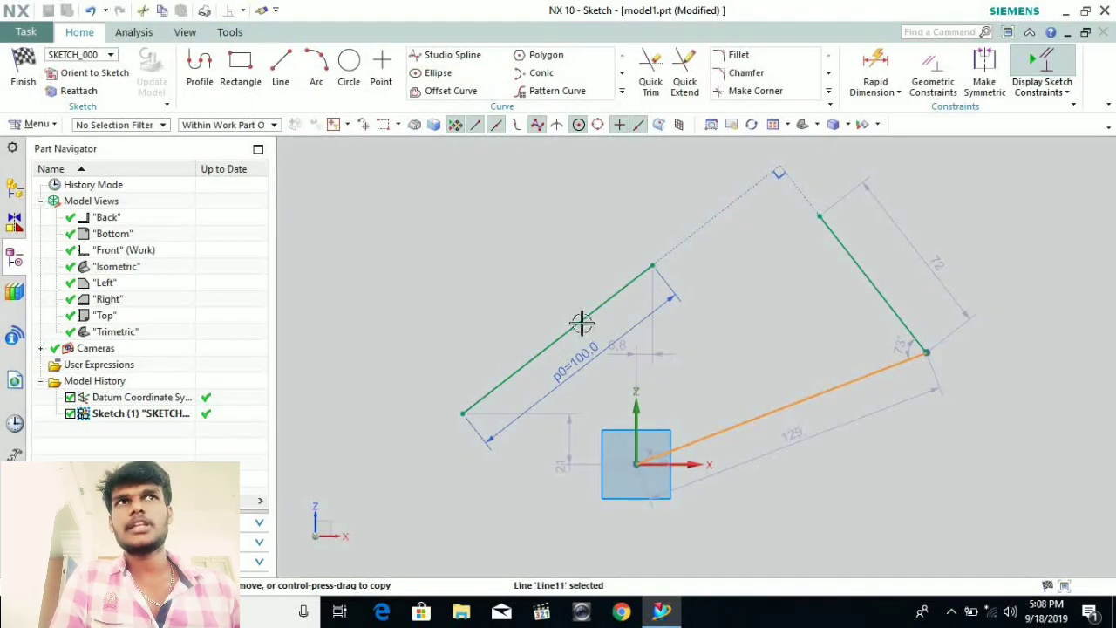
pyautogui.click(582, 323)
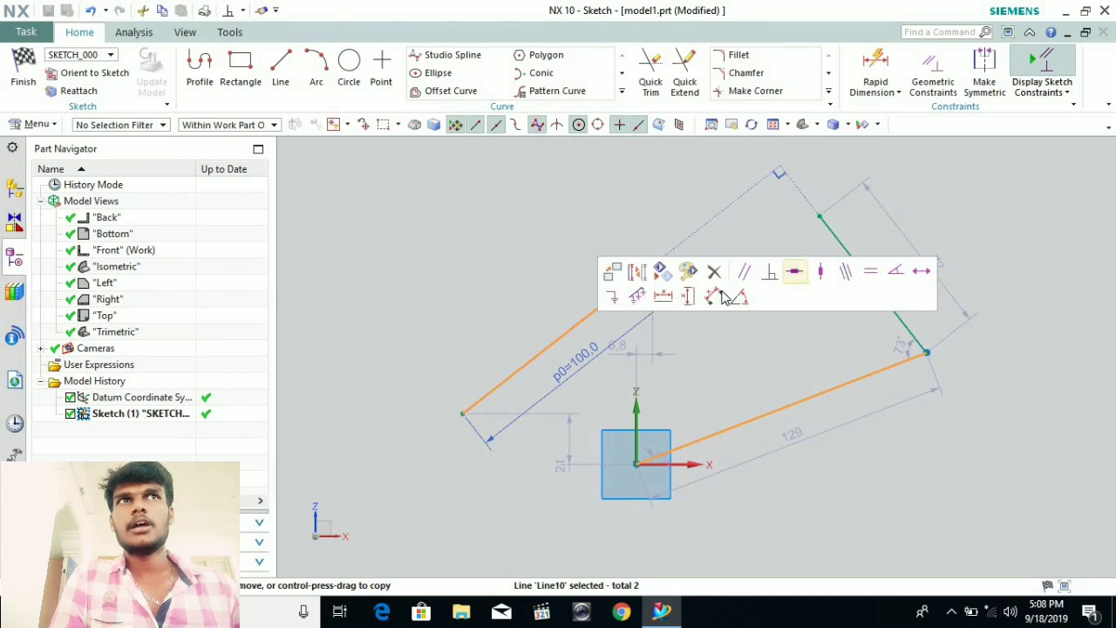
pyautogui.click(771, 274)
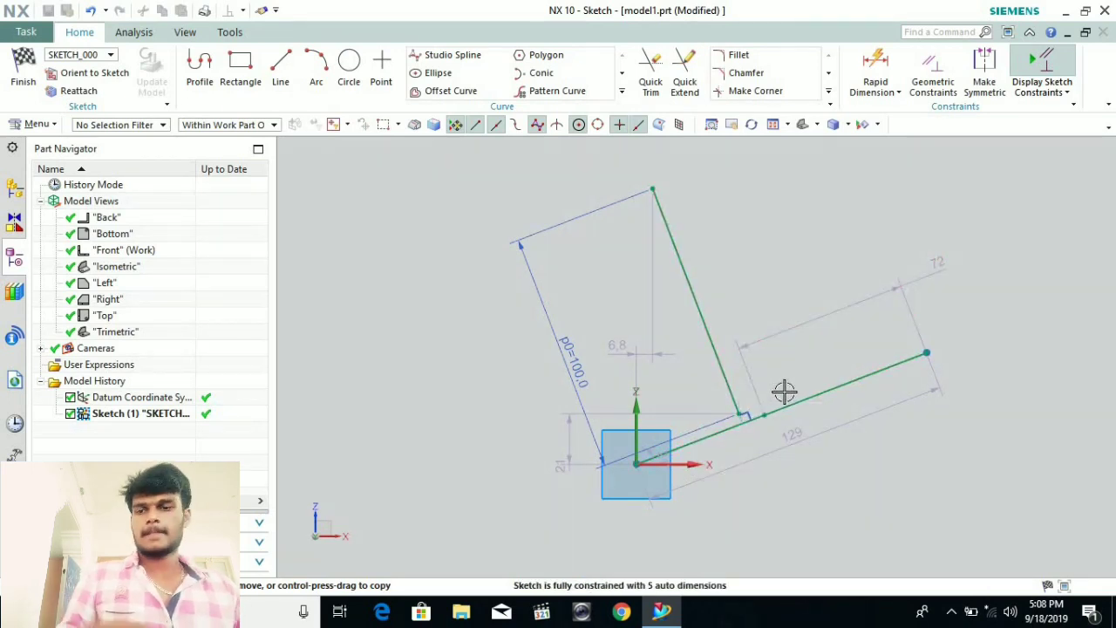
# Delete all three lines with their dimensions and perpendicular constraints from the sketch
pyautogui.moveTo(394, 144)
pyautogui.mouseDown()
pyautogui.moveTo(755, 449)
pyautogui.moveTo(940, 486)
pyautogui.mouseUp()
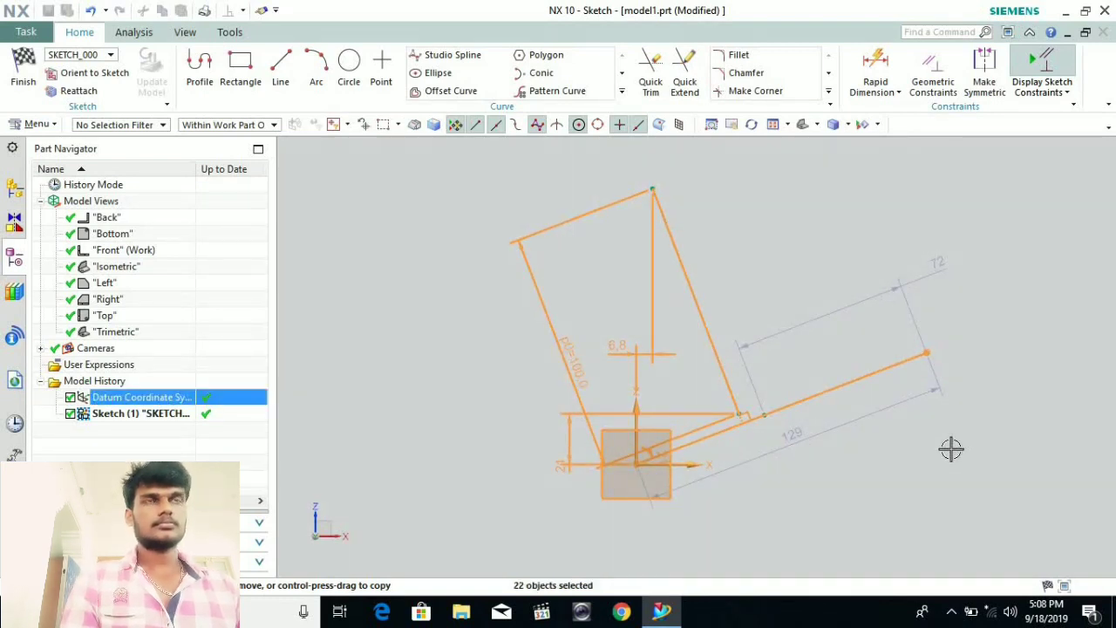
pyautogui.press('Delete')
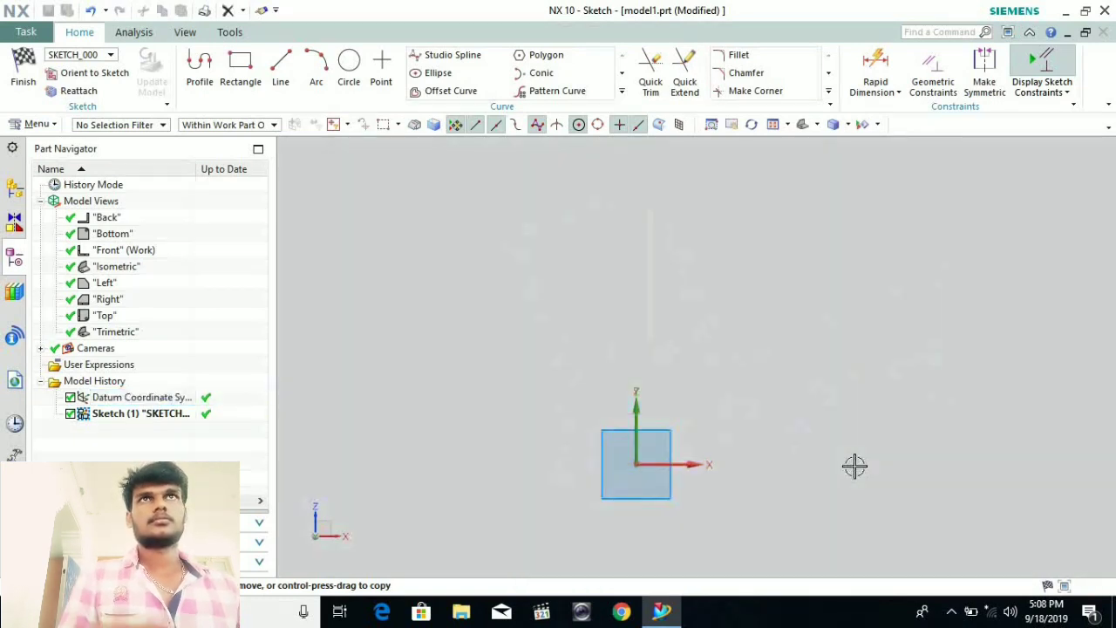
pyautogui.click(731, 403)
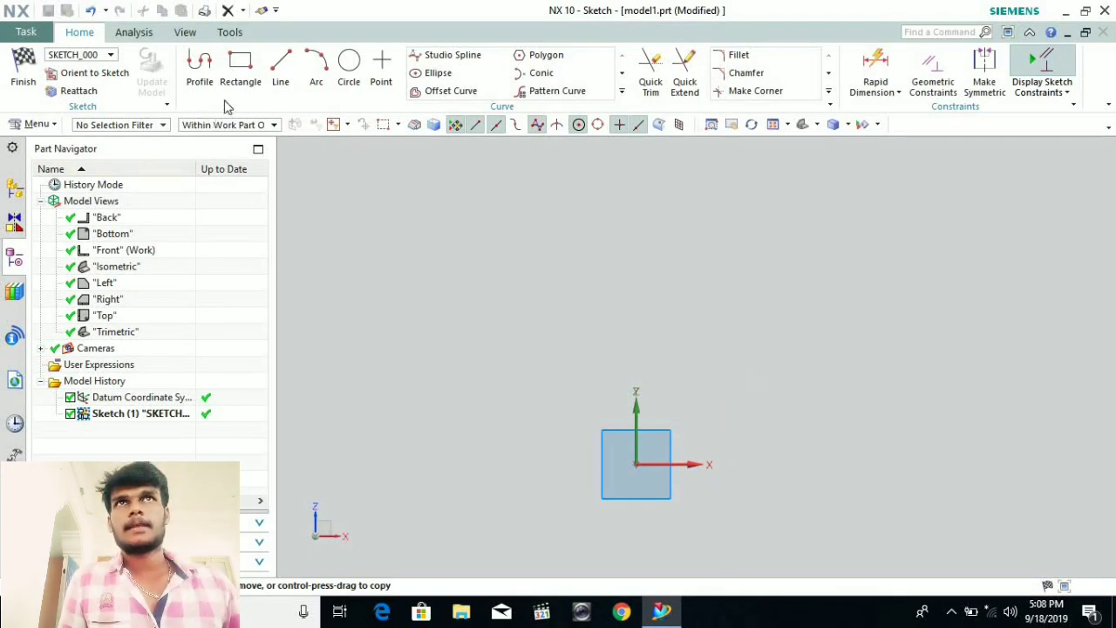
# Draw a line starting at XC 0, YC 0 with a length of 100 mm and an angle of 90 degrees
pyautogui.click(280, 70)
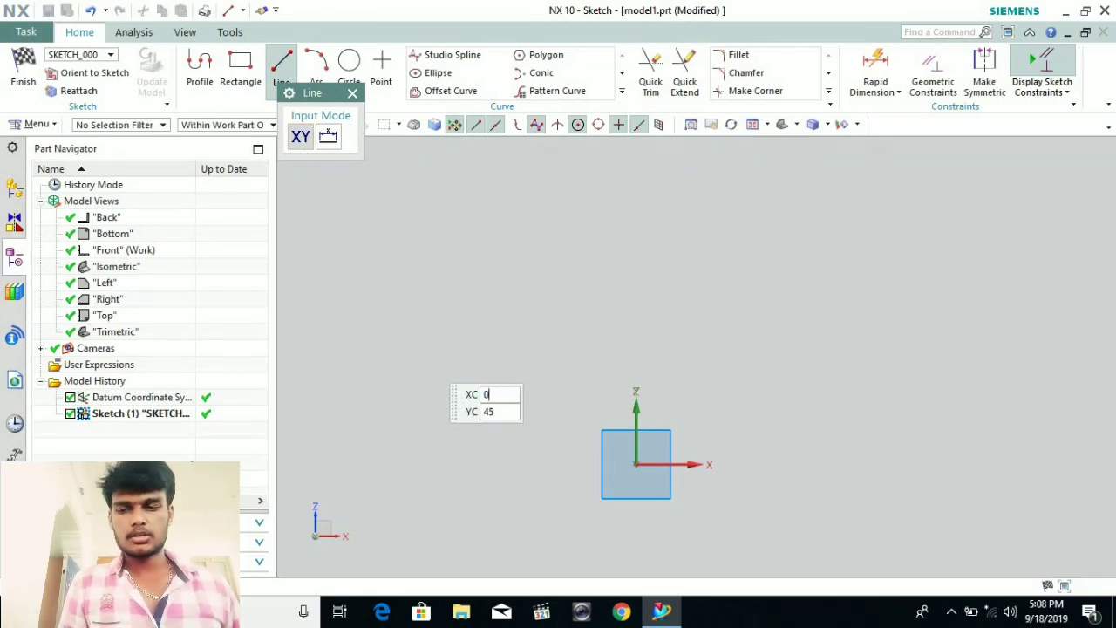
pyautogui.press('Tab')
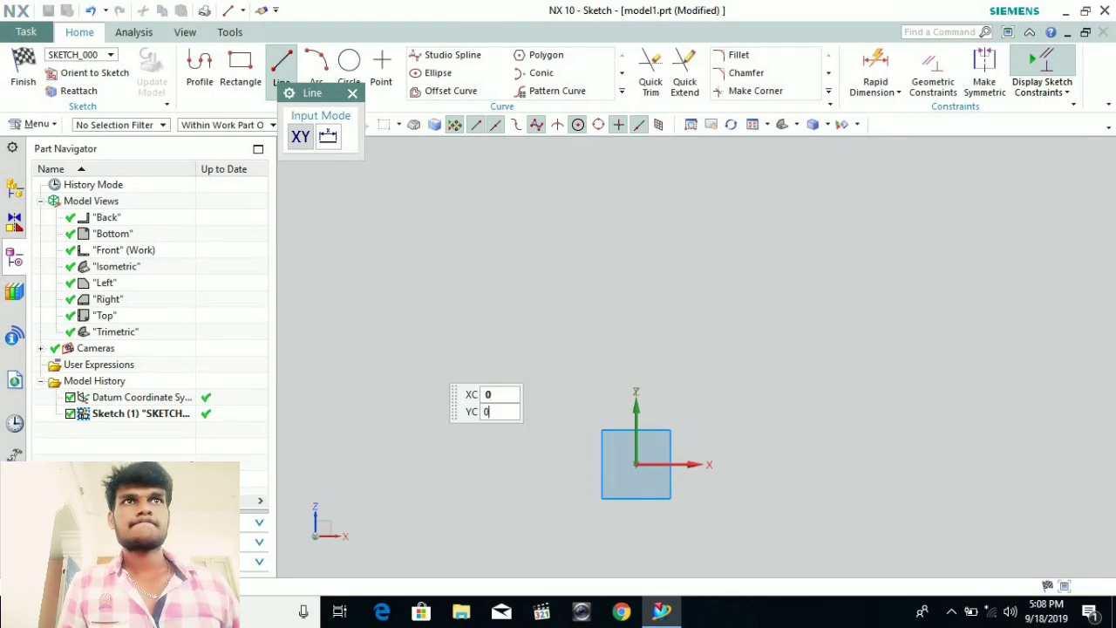
pyautogui.press('Return')
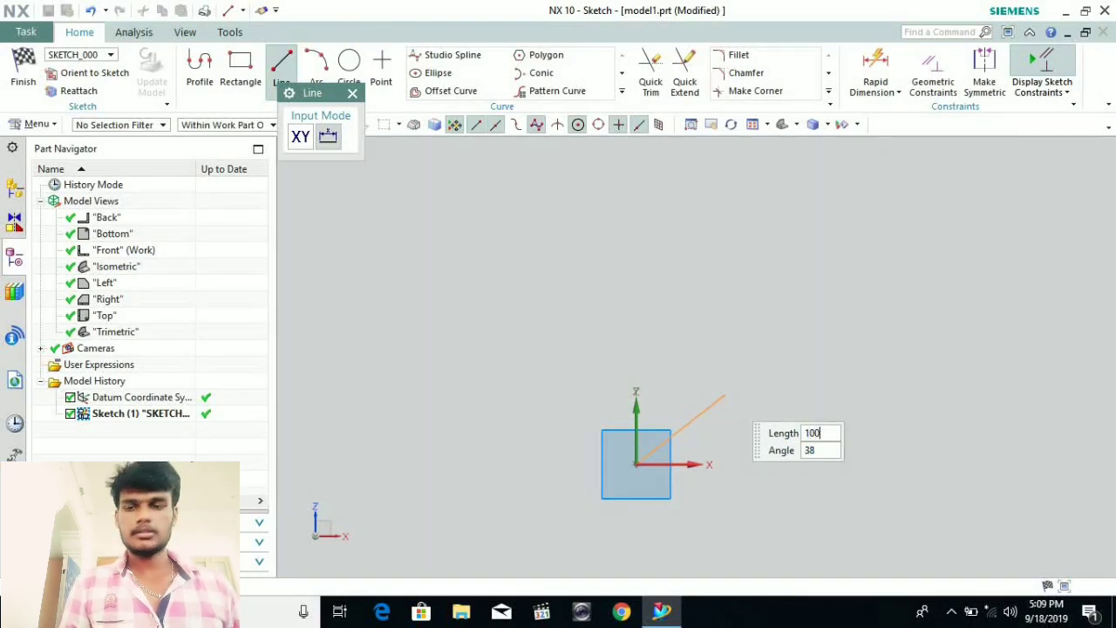
pyautogui.write('100')
pyautogui.press('Tab')
pyautogui.write('9')
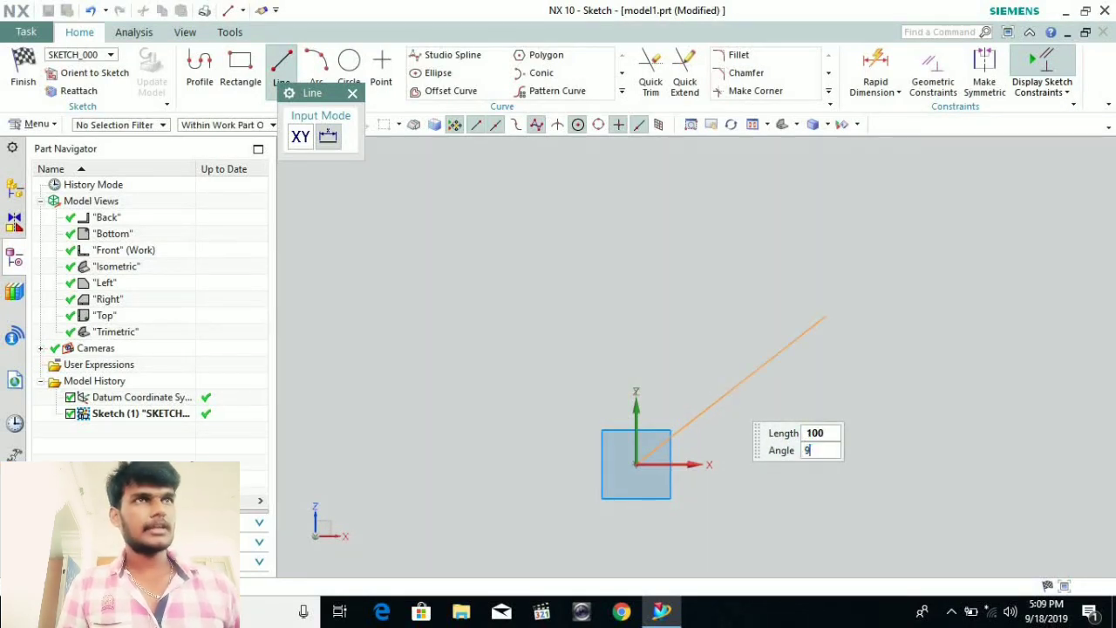
pyautogui.write('0')
pyautogui.press('Return')
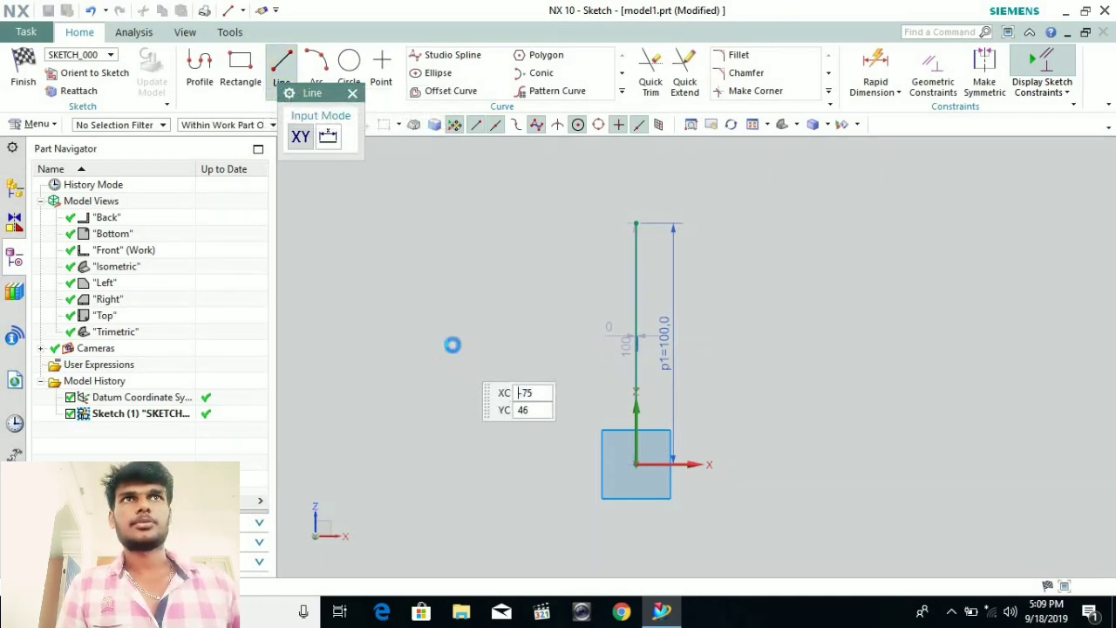
pyautogui.press('Escape')
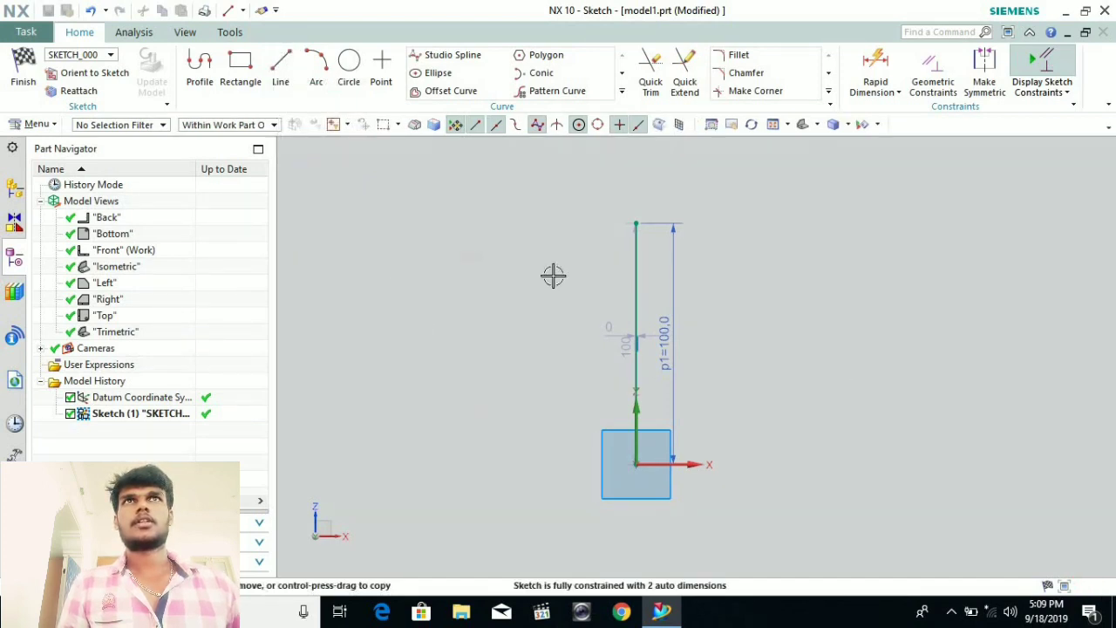
# Delete the vertical line and its dimensions from the sketch
pyautogui.hotkey('ctrl', 'a')
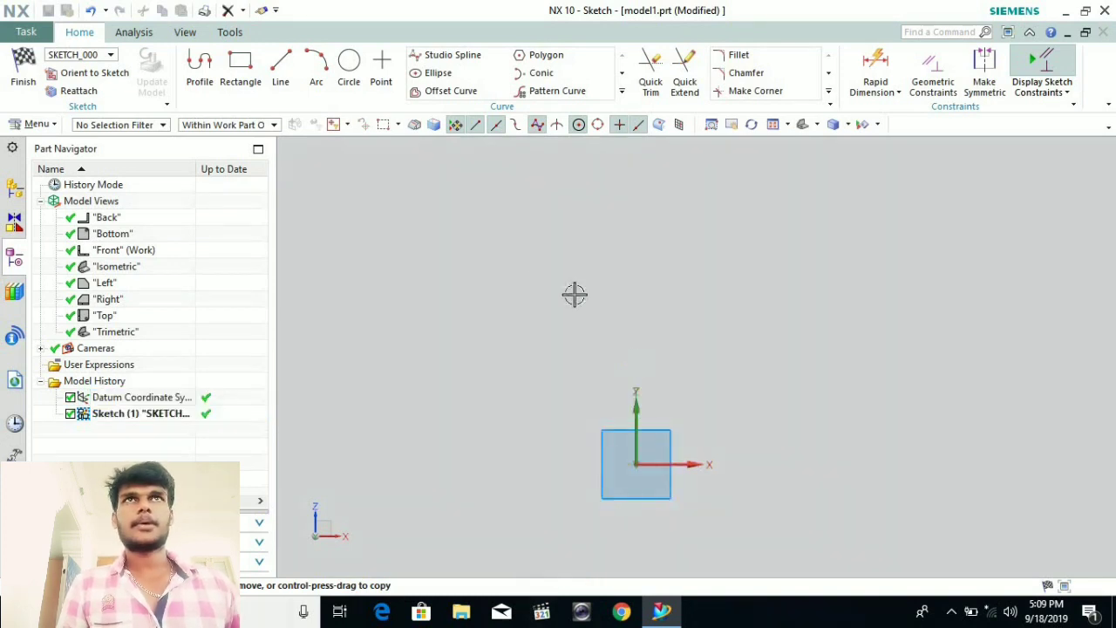
# Draw a circle by center and diameter at XC 0, YC 0 with a diameter of 150 mm
pyautogui.click(354, 70)
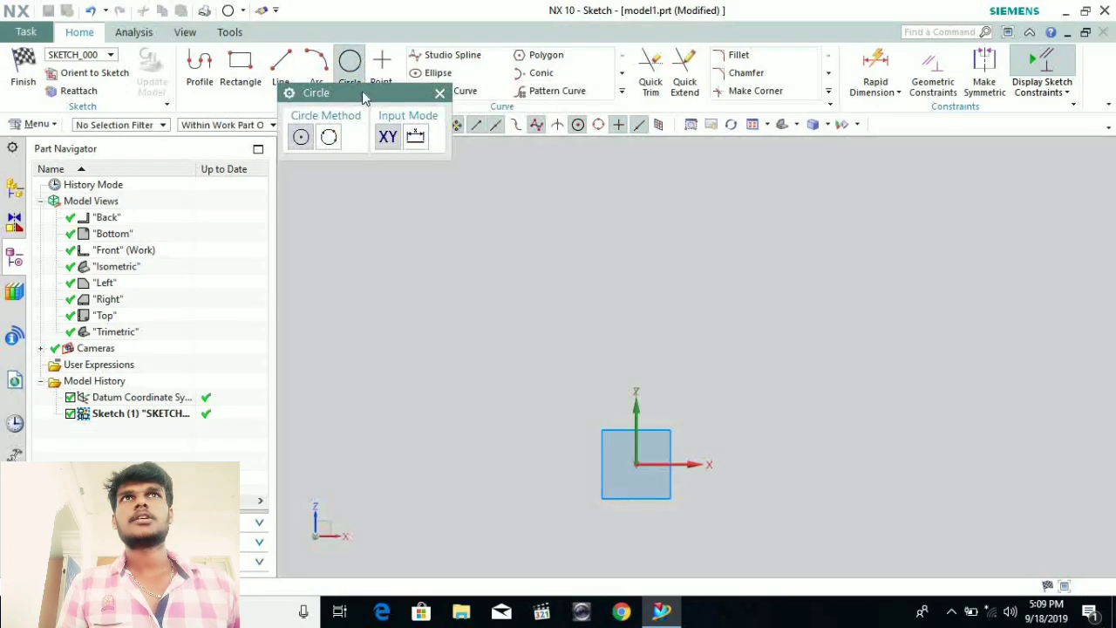
pyautogui.moveTo(367, 109); pyautogui.dragTo(390, 222)
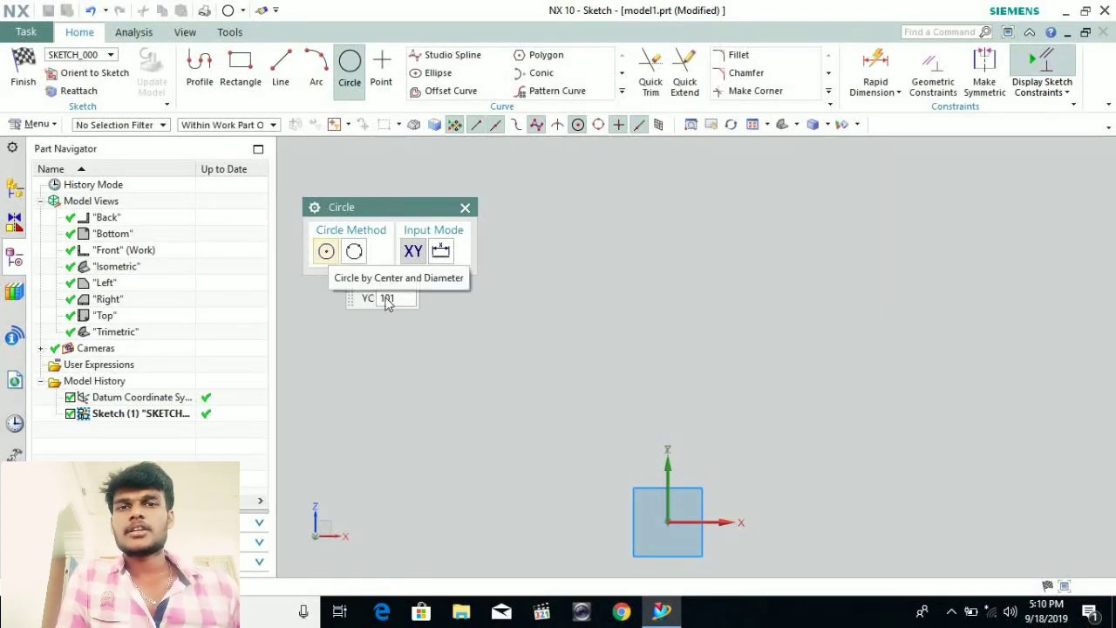
pyautogui.click(357, 256)
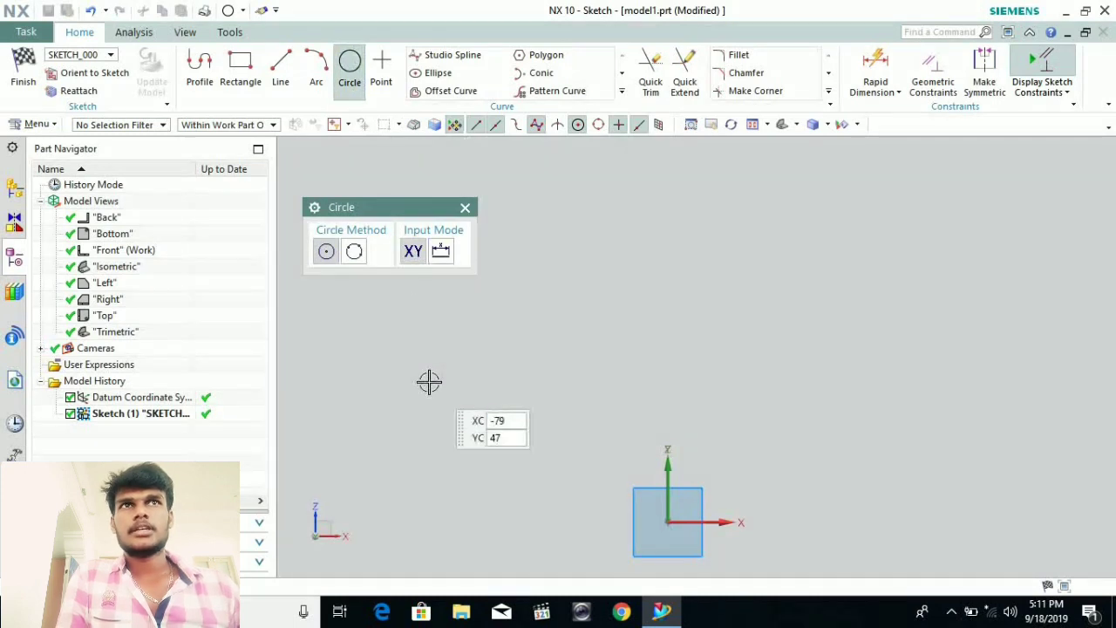
pyautogui.write('0')
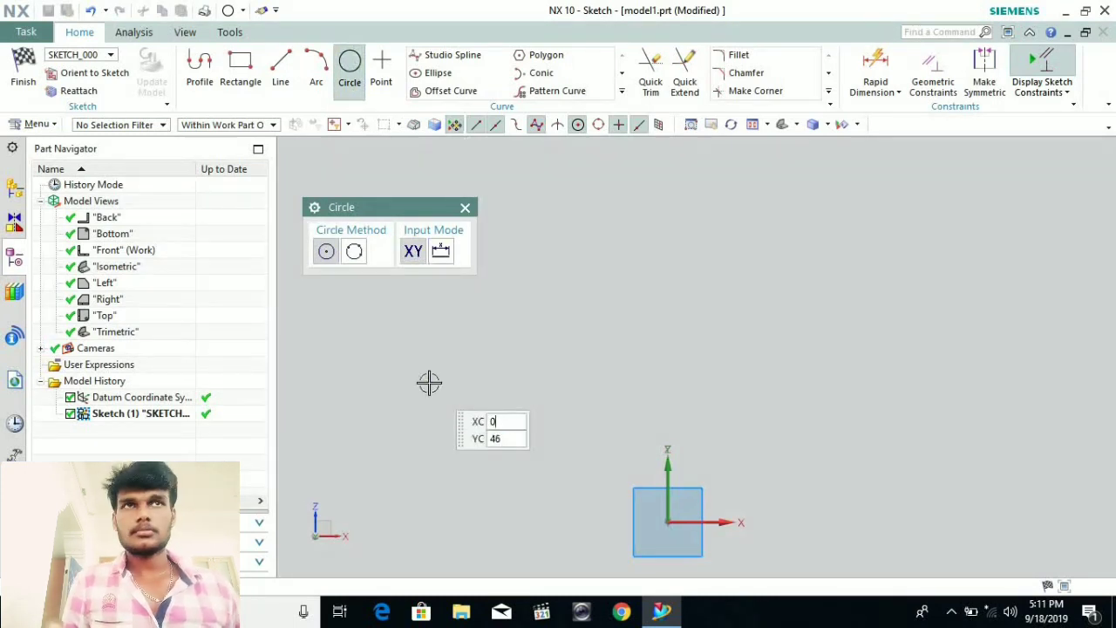
pyautogui.write('0')
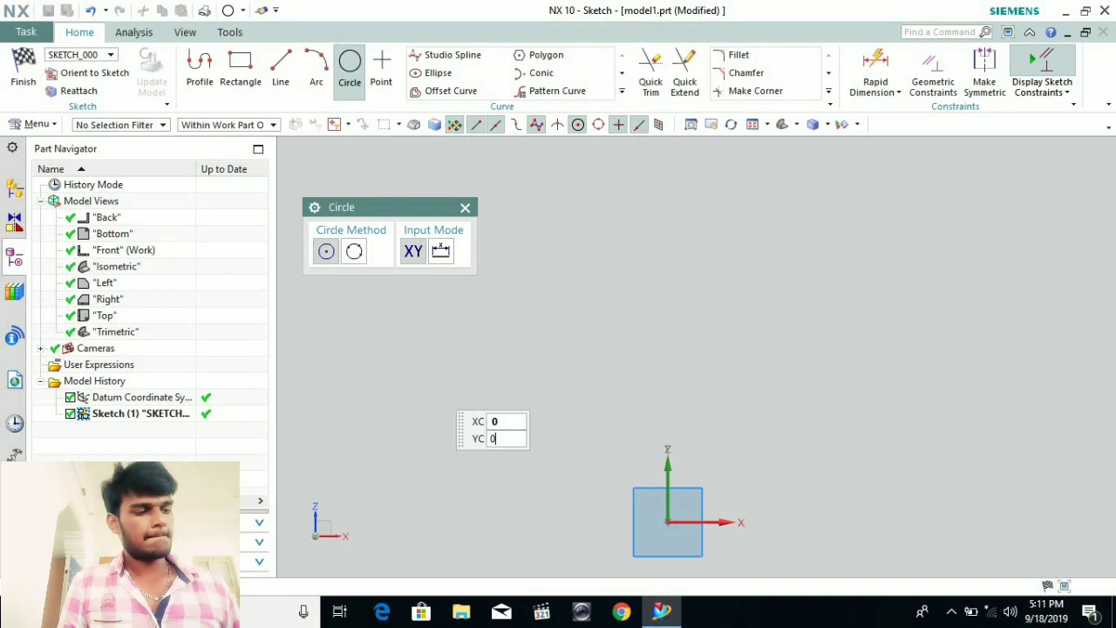
pyautogui.press('Return')
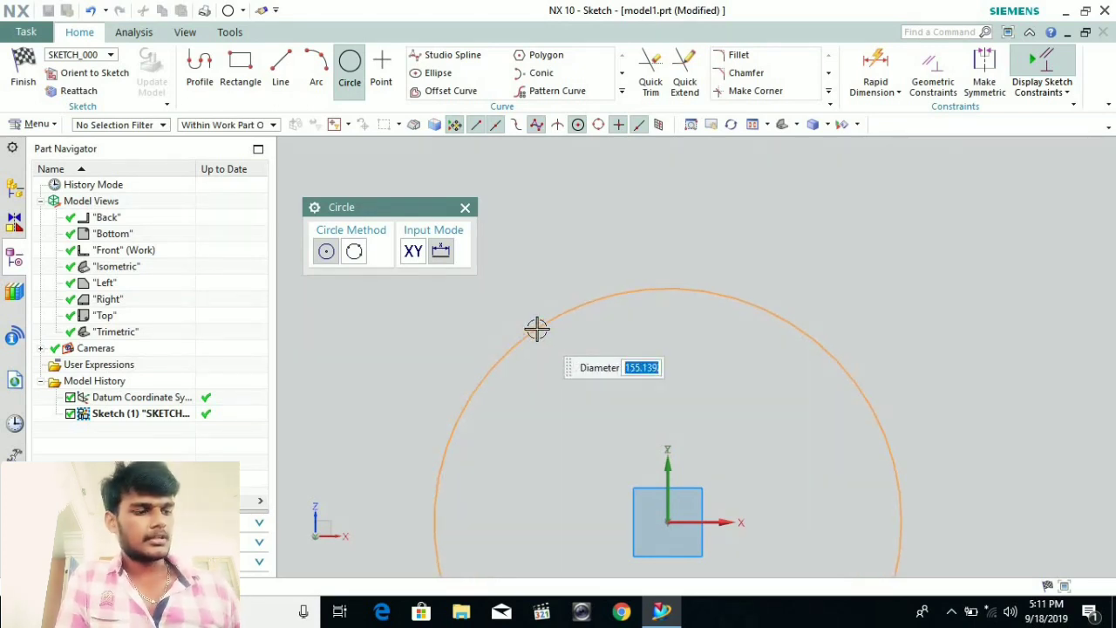
pyautogui.write('0')
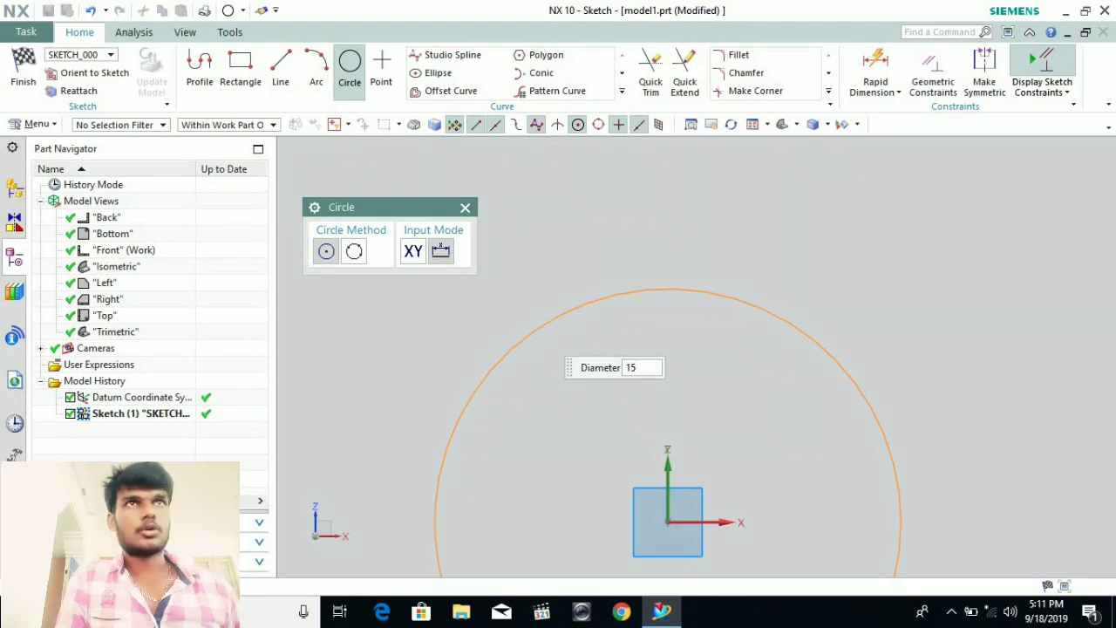
pyautogui.click(537, 328)
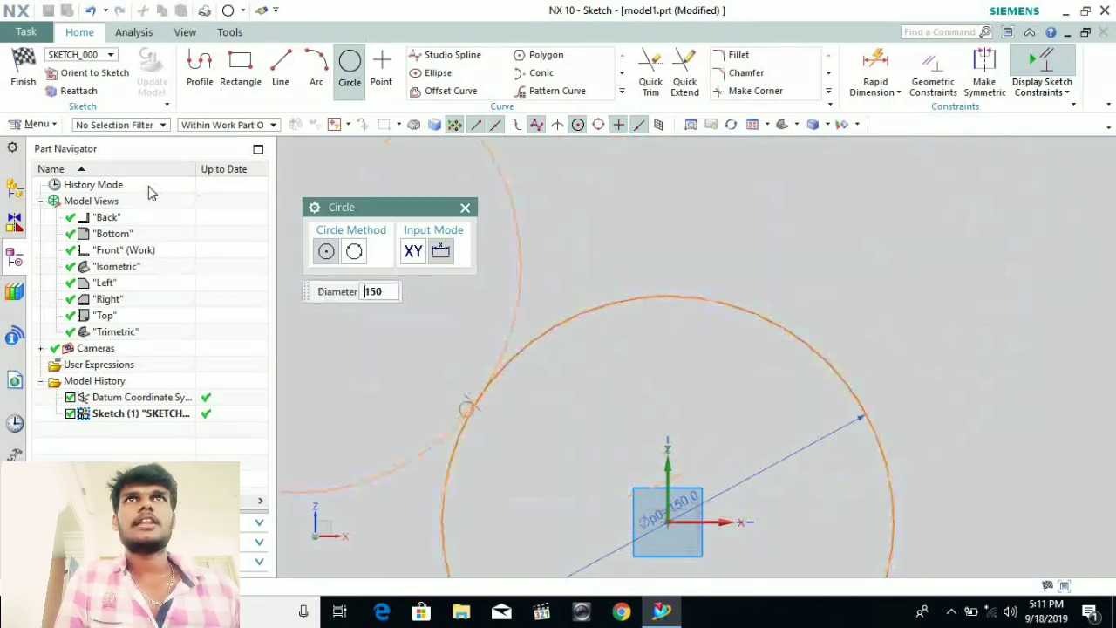
pyautogui.click(348, 73)
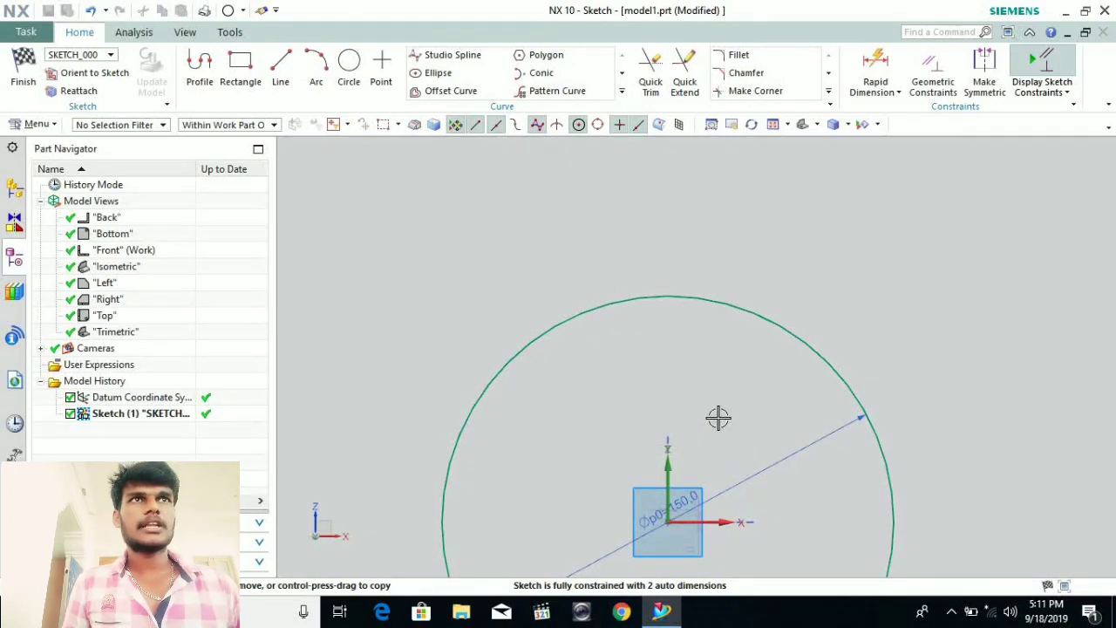
# Draw a concentric 100 mm diameter circle centered on the existing sketch origin point, using parameter input mode
pyautogui.moveTo(718, 422)
pyautogui.keyDown('shift'); pyautogui.mouseDown(button='middle')
pyautogui.moveTo(651, 288)
pyautogui.moveTo(541, 342)
pyautogui.moveTo(990, 177)
pyautogui.moveTo(675, 533)
pyautogui.moveTo(653, 286)
pyautogui.mouseUp(button='middle'); pyautogui.keyUp('shift')
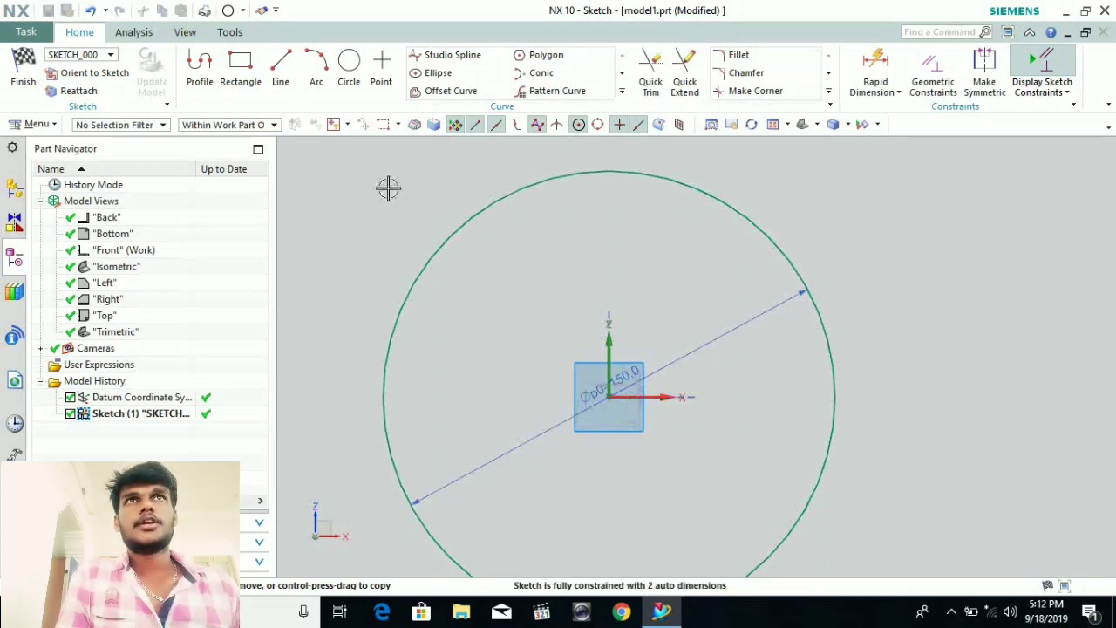
pyautogui.click(358, 77)
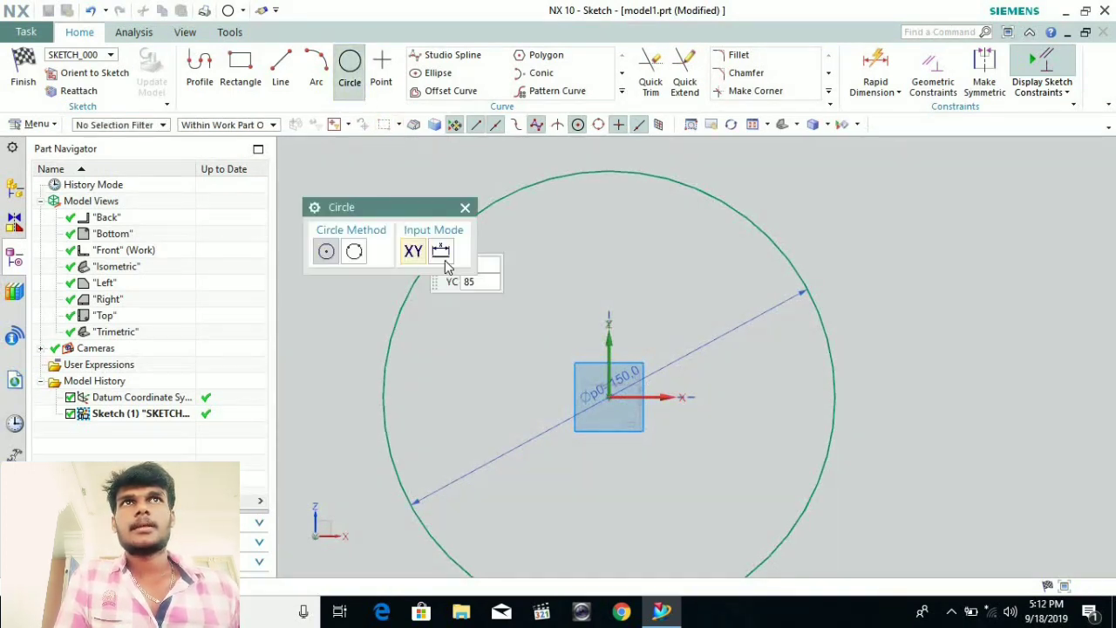
pyautogui.click(445, 259)
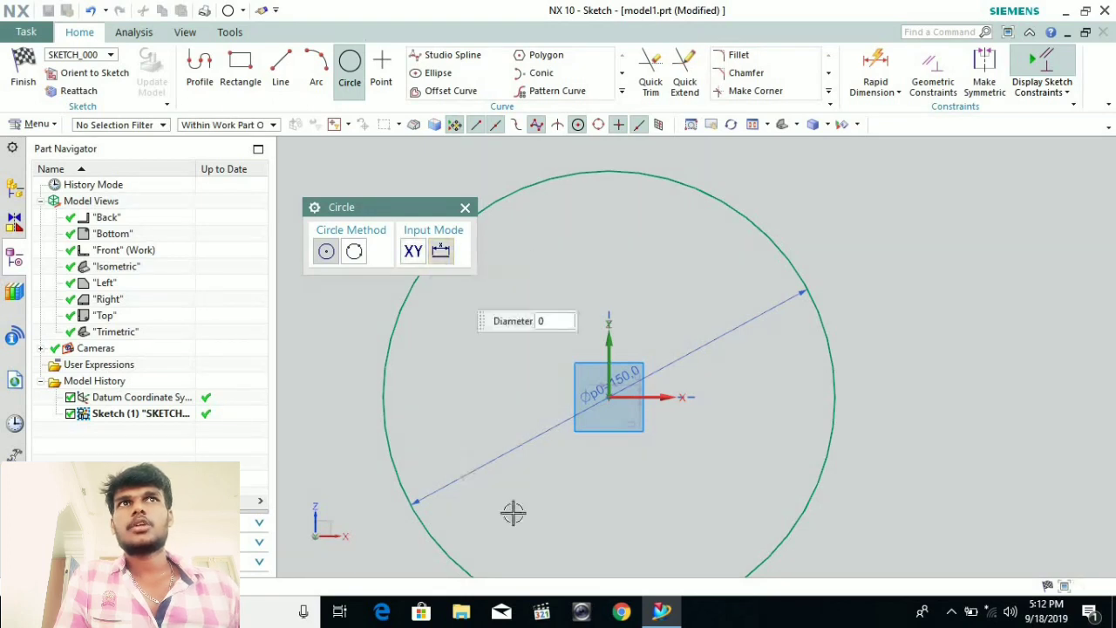
pyautogui.click(611, 397)
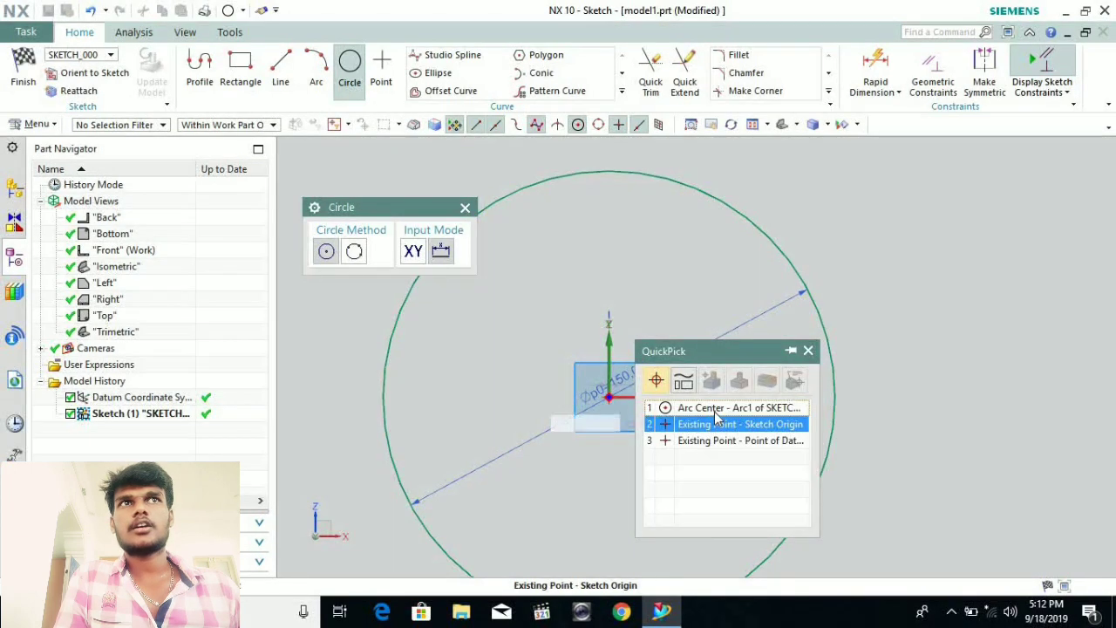
pyautogui.click(702, 425)
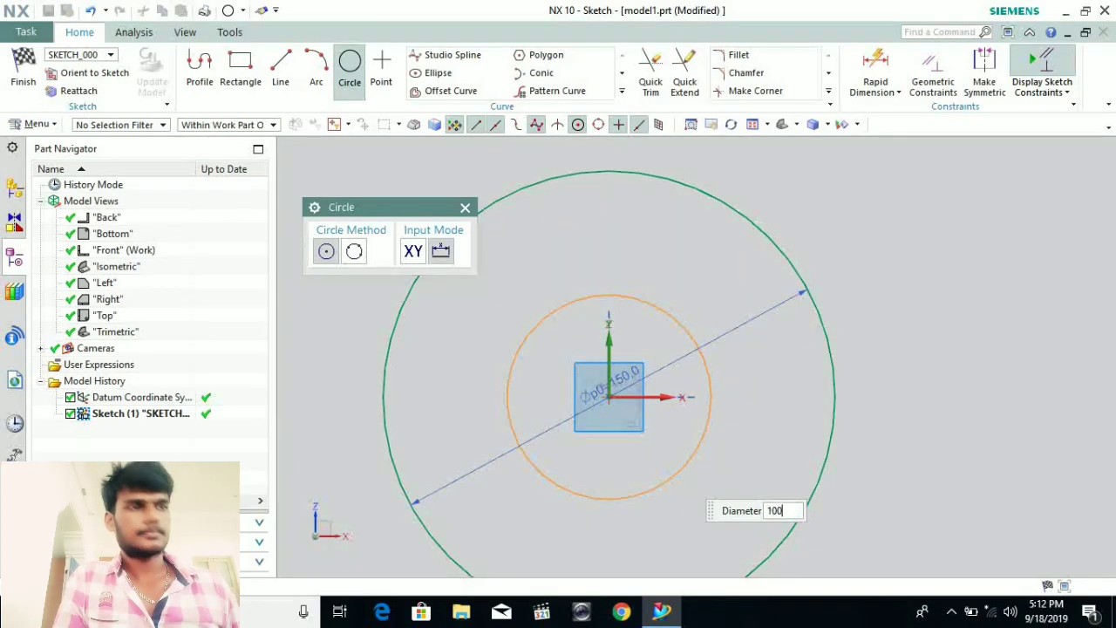
pyautogui.press('Return')
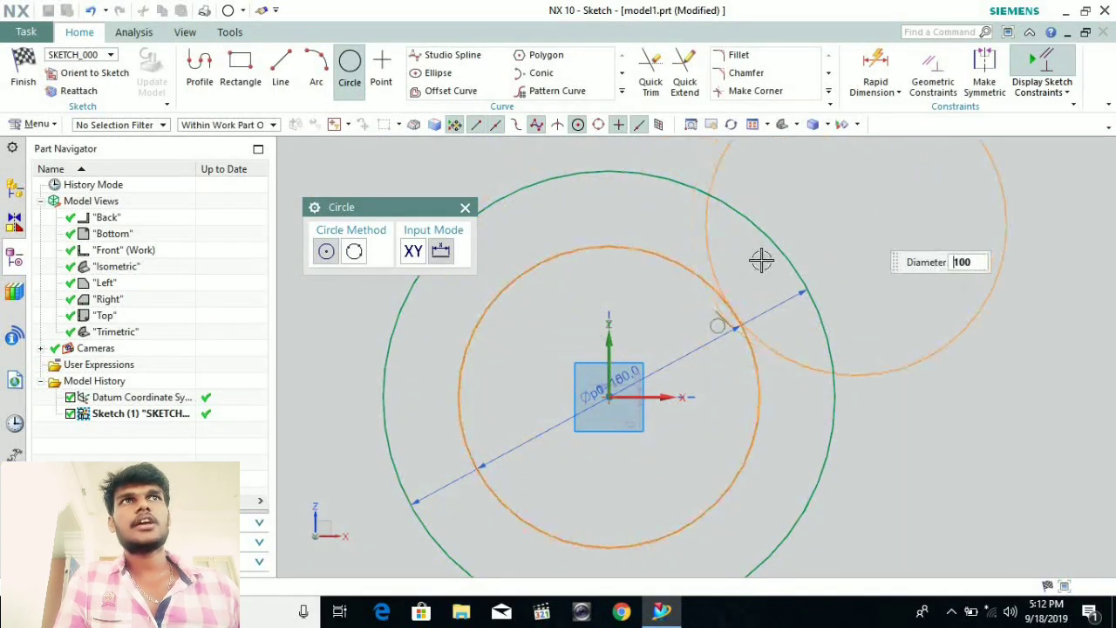
# Place five more 100 mm diameter circles freely around the two concentric circles and end the Circle command
pyautogui.click(885, 219)
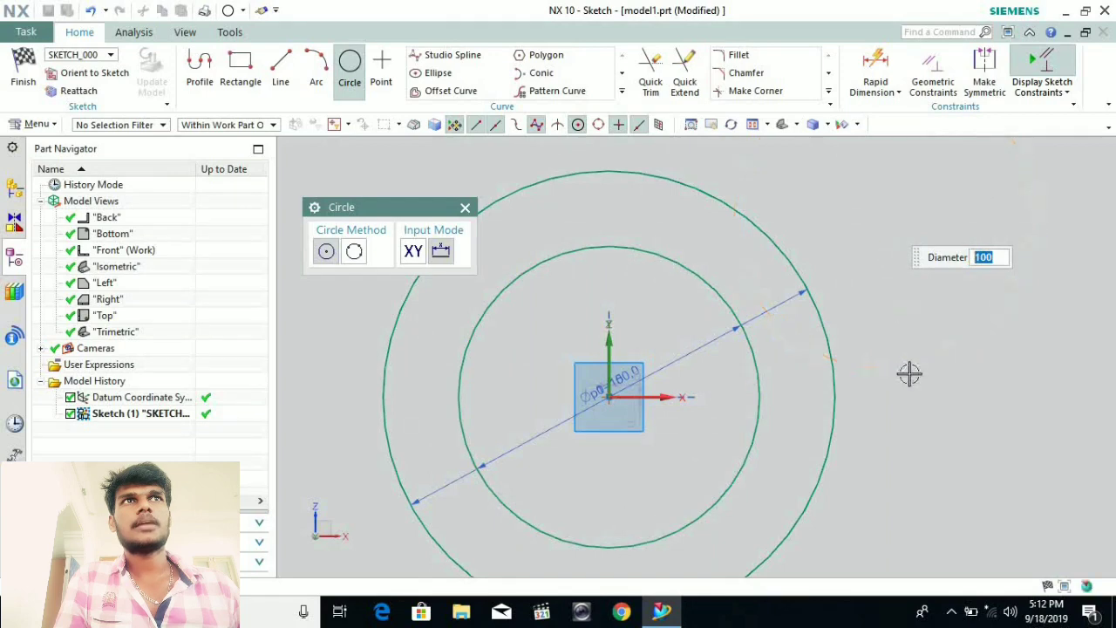
pyautogui.click(903, 560)
pyautogui.click(280, 325)
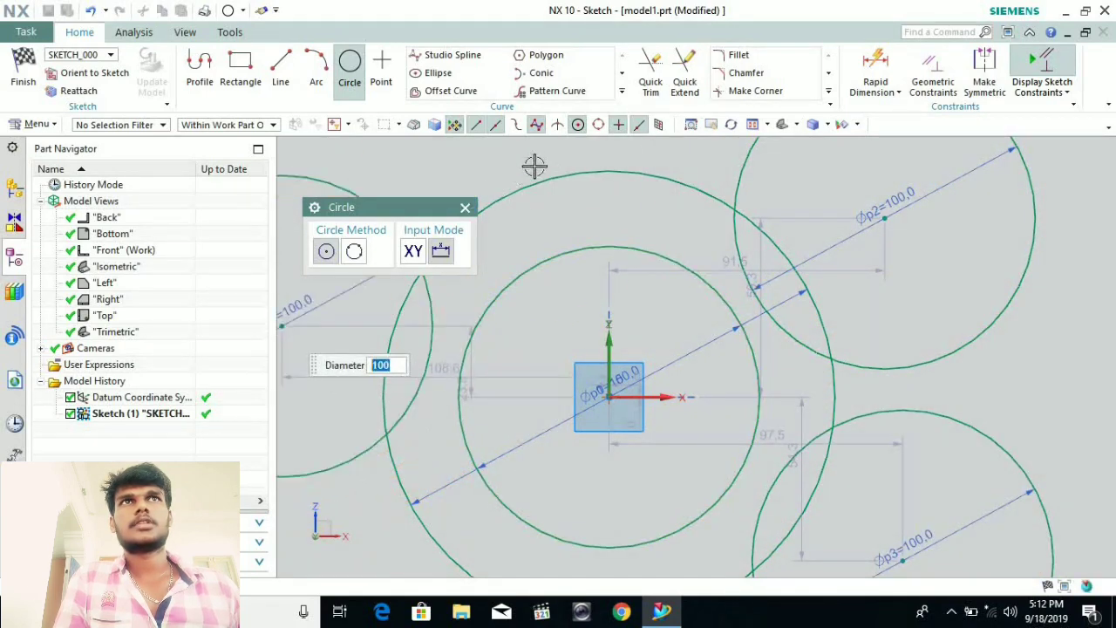
pyautogui.click(580, 218)
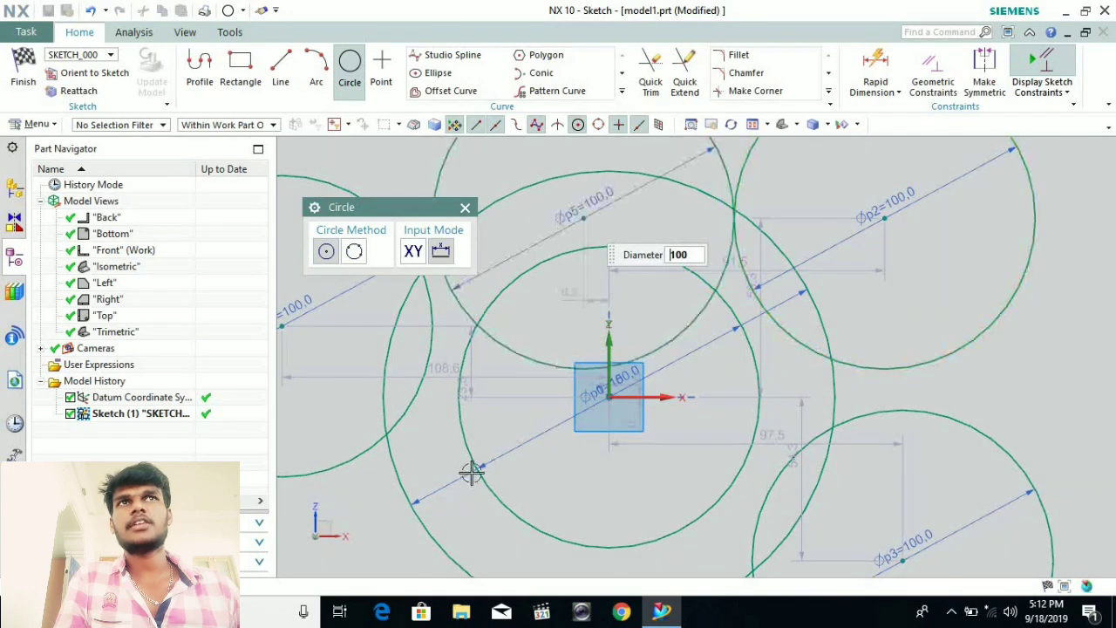
pyautogui.click(443, 518)
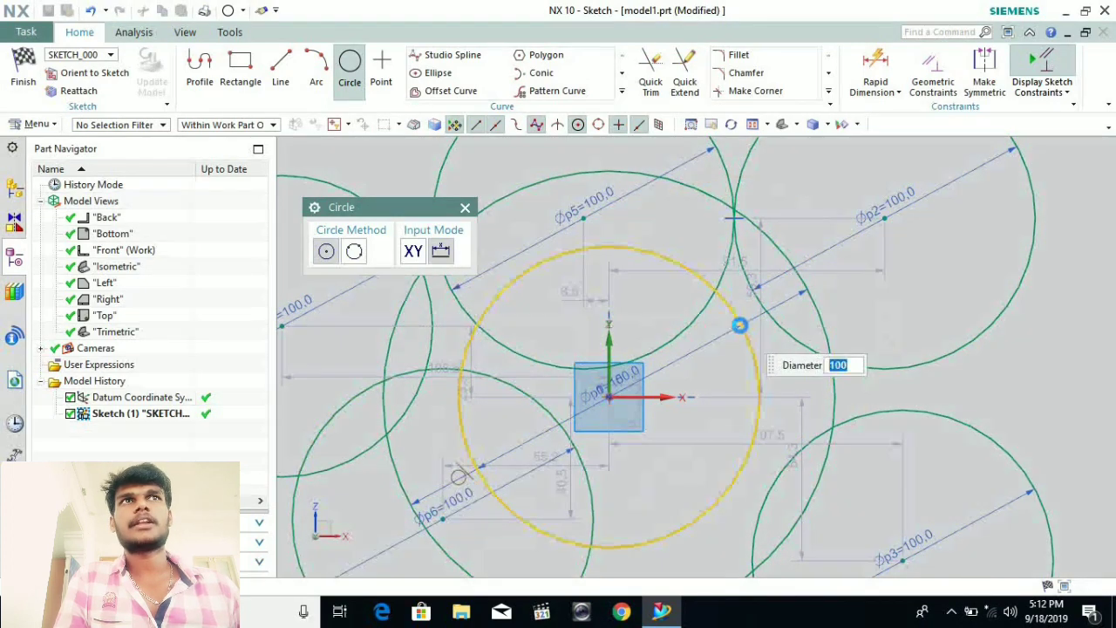
pyautogui.press('Escape')
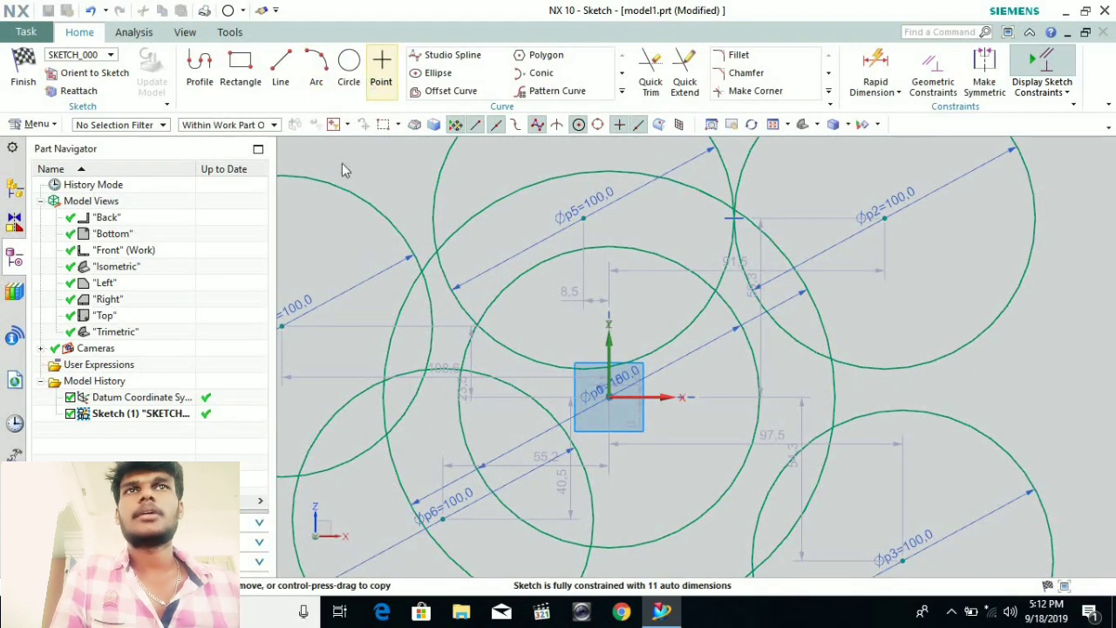
# Delete all the circles with their dimensions from the sketch
pyautogui.moveTo(688, 367); pyautogui.dragTo(586, 339, button='middle')
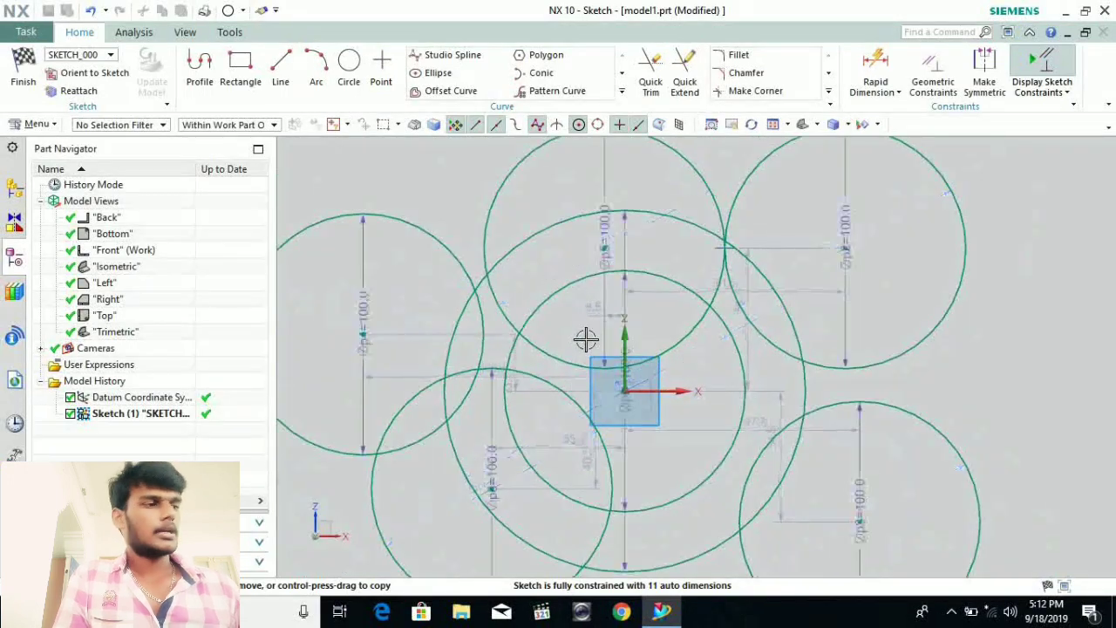
pyautogui.scroll(-5, 693, 323)
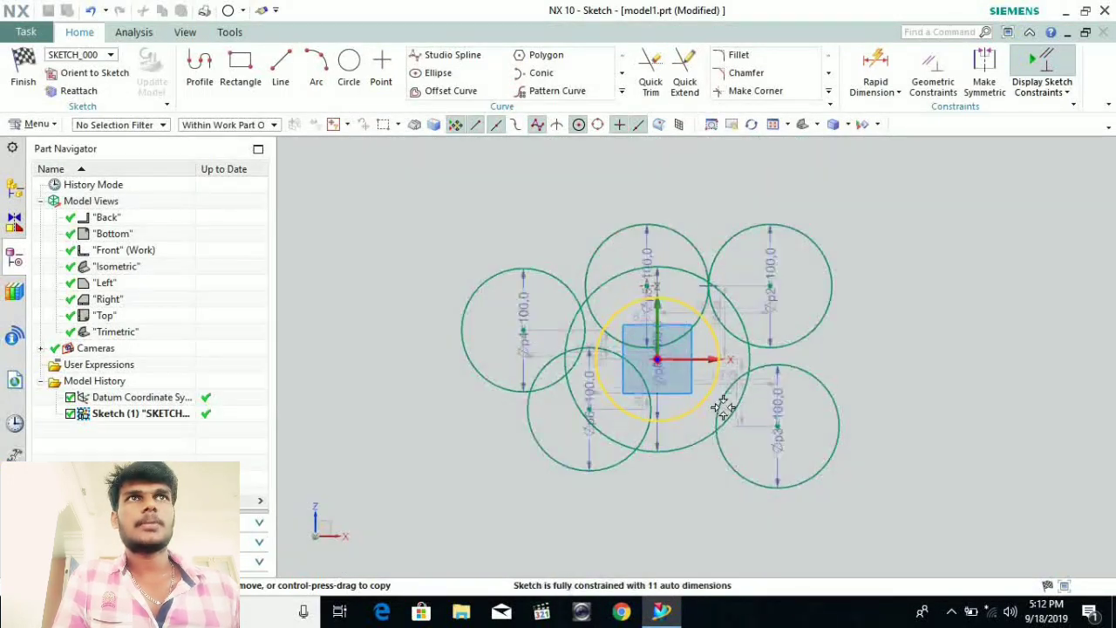
pyautogui.scroll(-3, 722, 408)
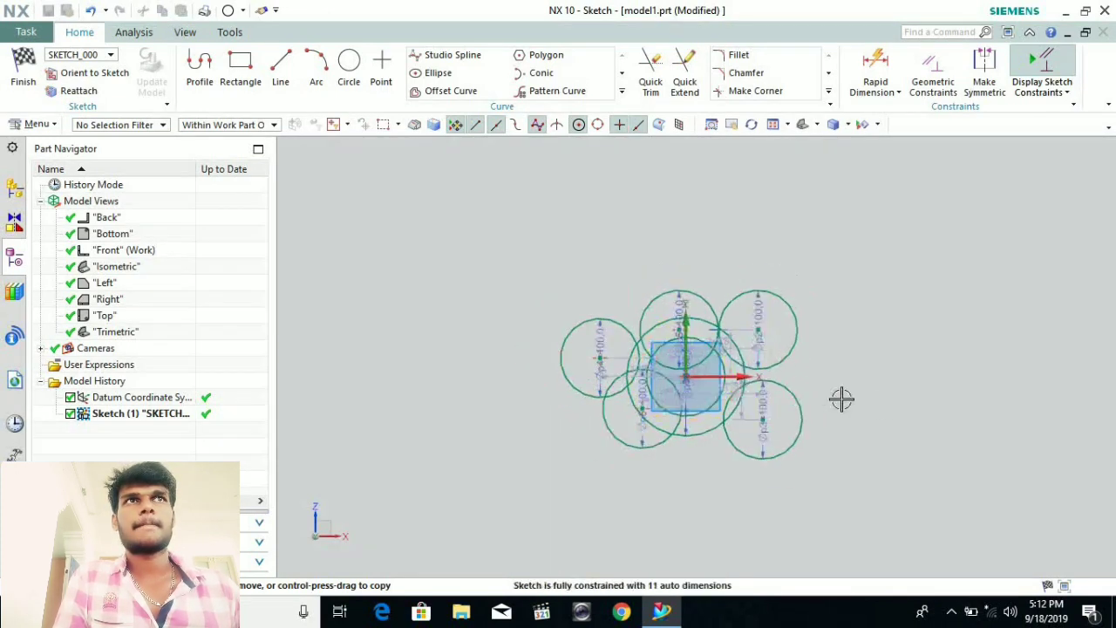
pyautogui.moveTo(461, 180); pyautogui.dragTo(850, 508)
pyautogui.press('Delete')
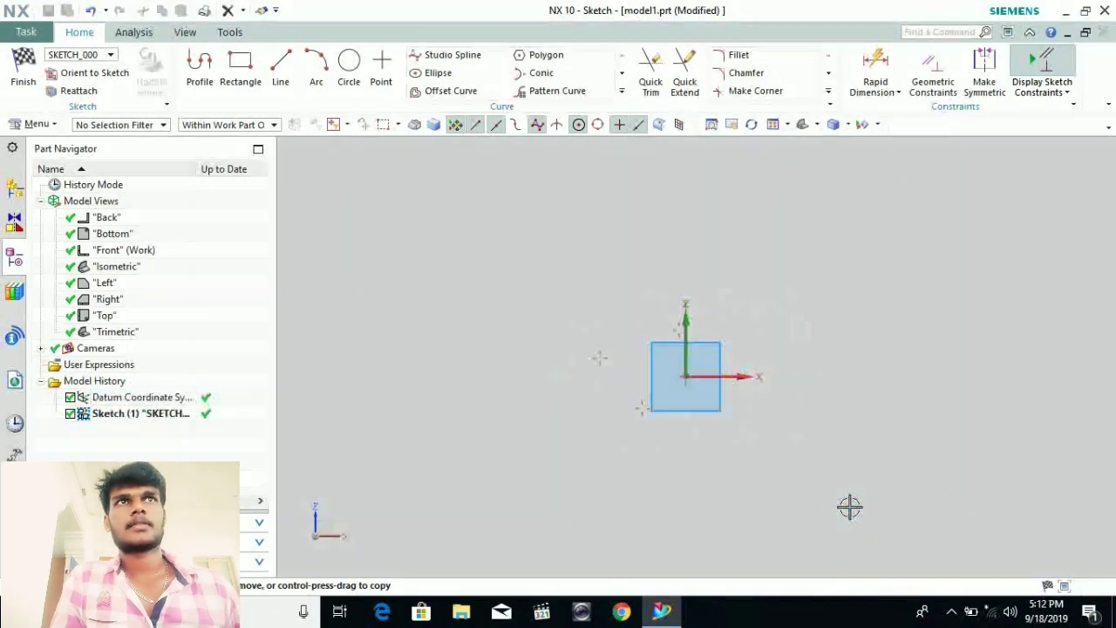
# Draw a circle centered on the sketch origin with a diameter of 120 mm
pyautogui.scroll(3, 702, 424)
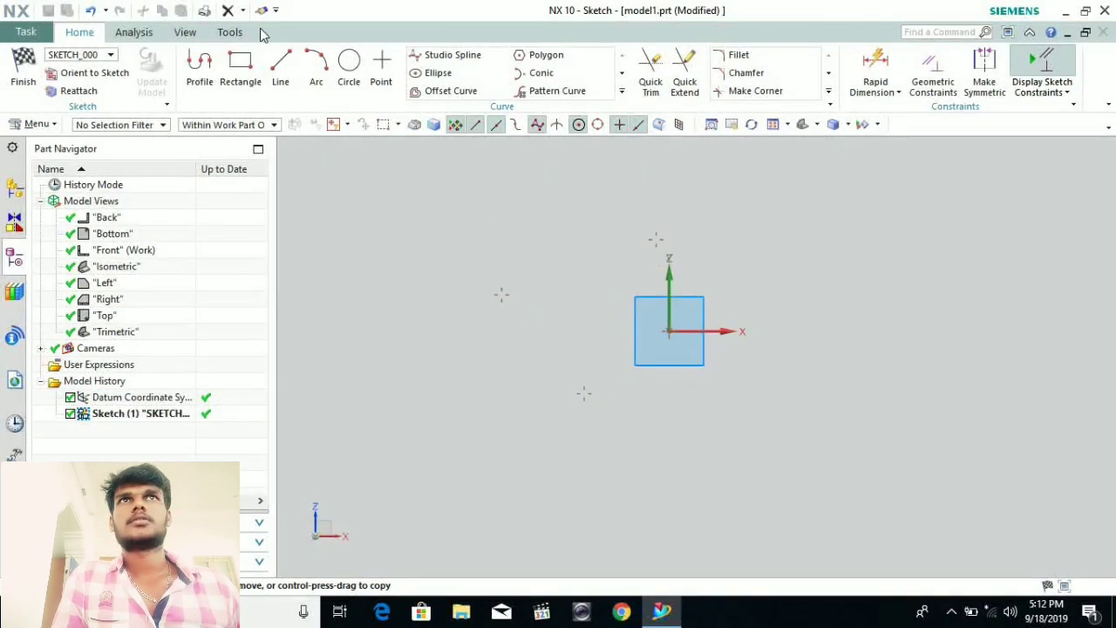
pyautogui.click(349, 67)
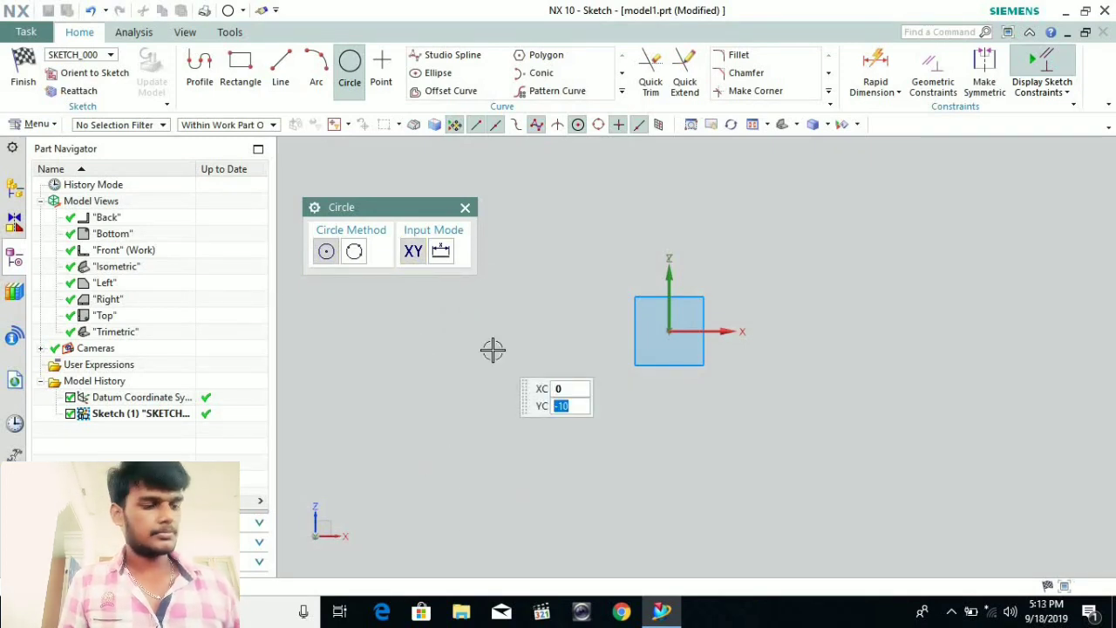
pyautogui.click(669, 331)
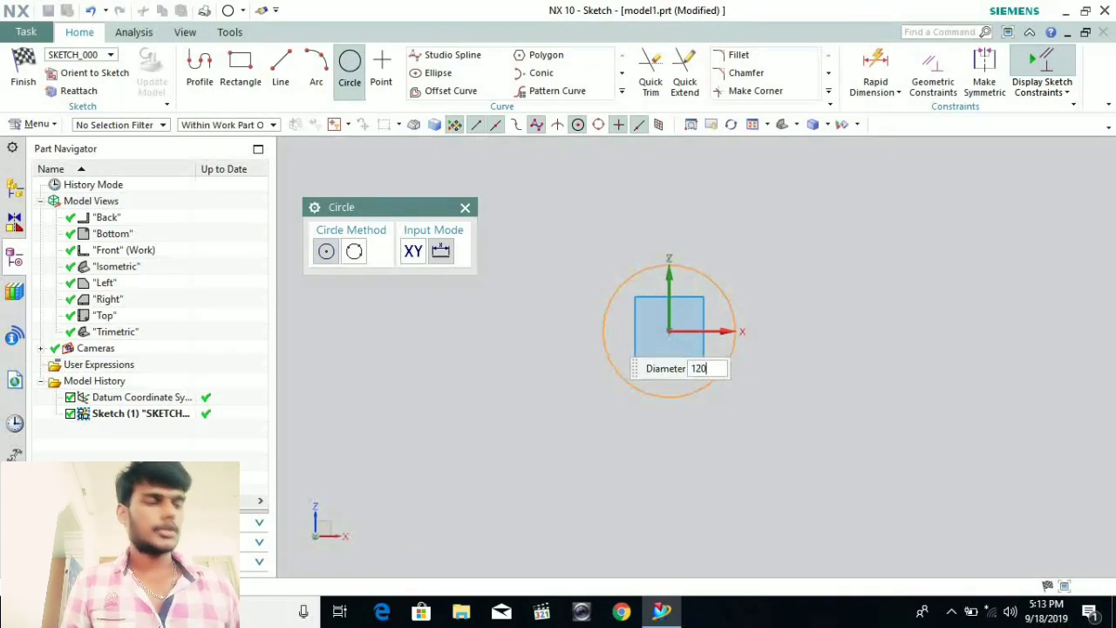
pyautogui.write('120')
pyautogui.press('Return')
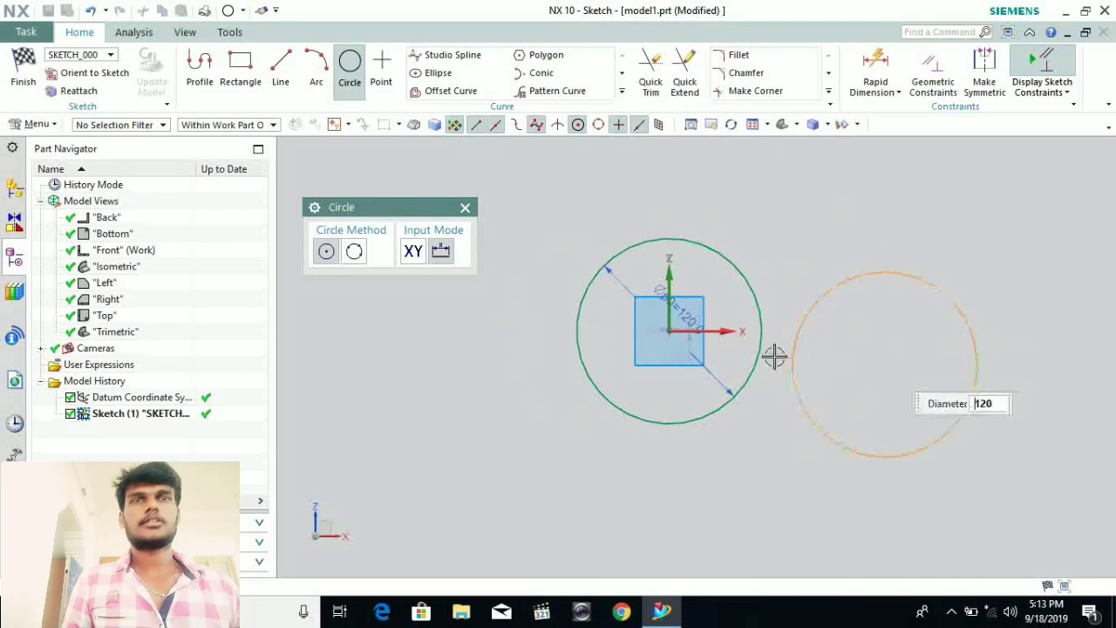
pyautogui.press('Escape')
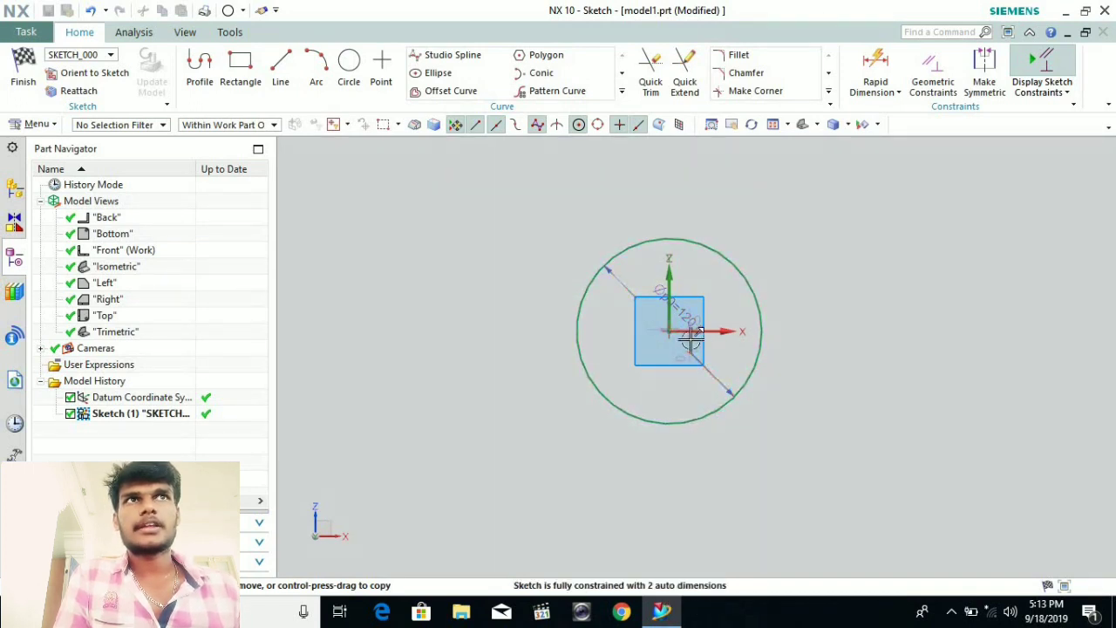
# Make the circle center's vertical offset a driving dimension of 0 mm, and open its horizontal offset dimension for review
pyautogui.scroll(4, 691, 338)
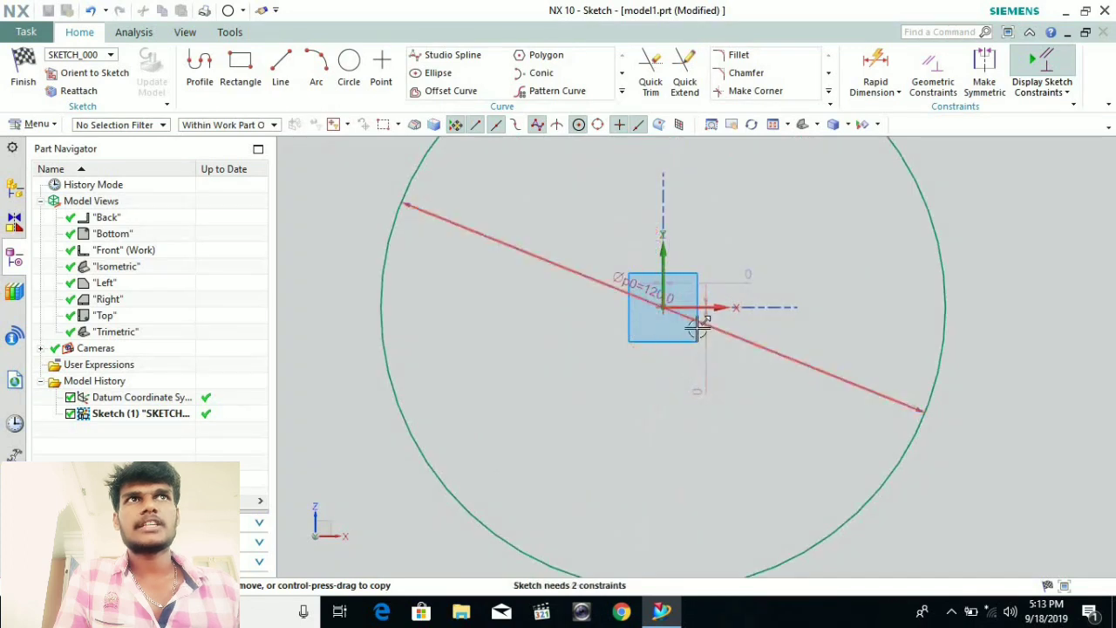
pyautogui.scroll(4, 680, 392)
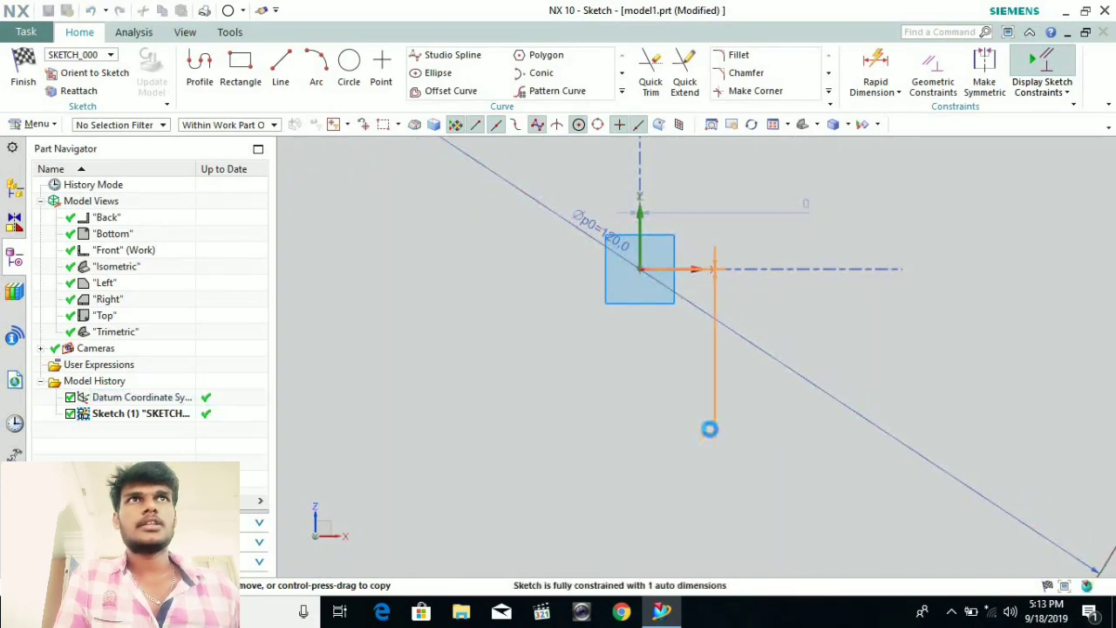
pyautogui.doubleClick(709, 429)
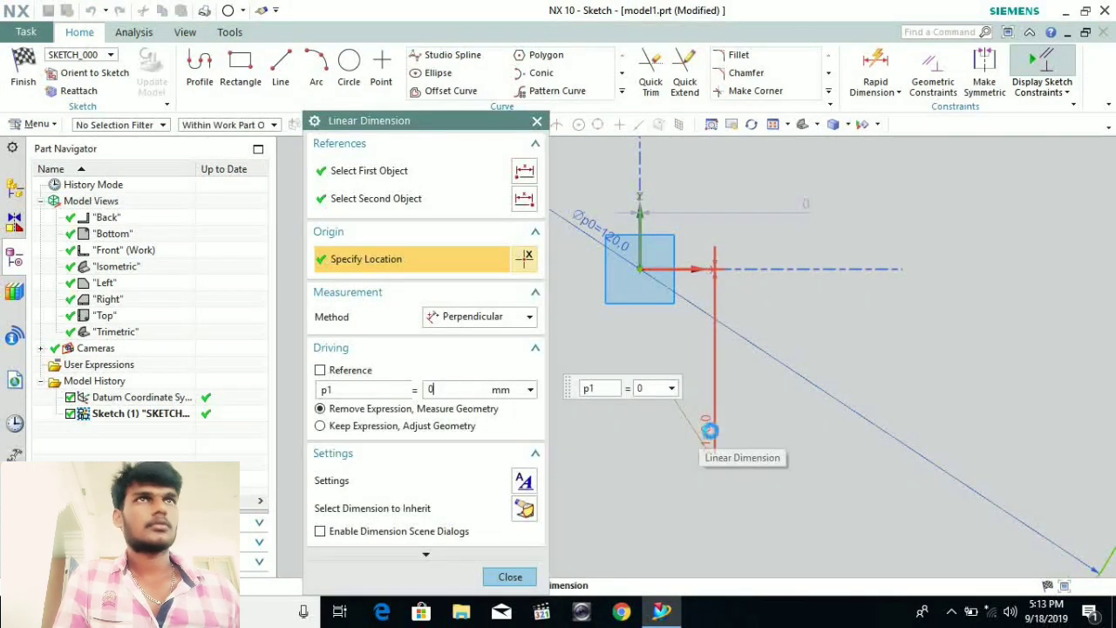
pyautogui.click(511, 577)
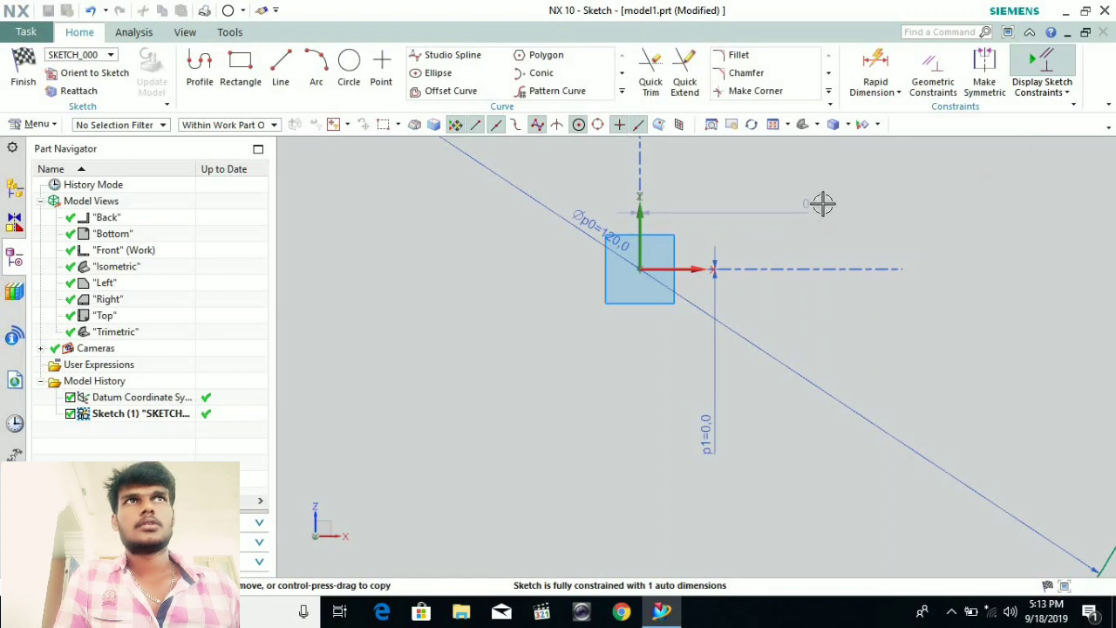
pyautogui.doubleClick(803, 209)
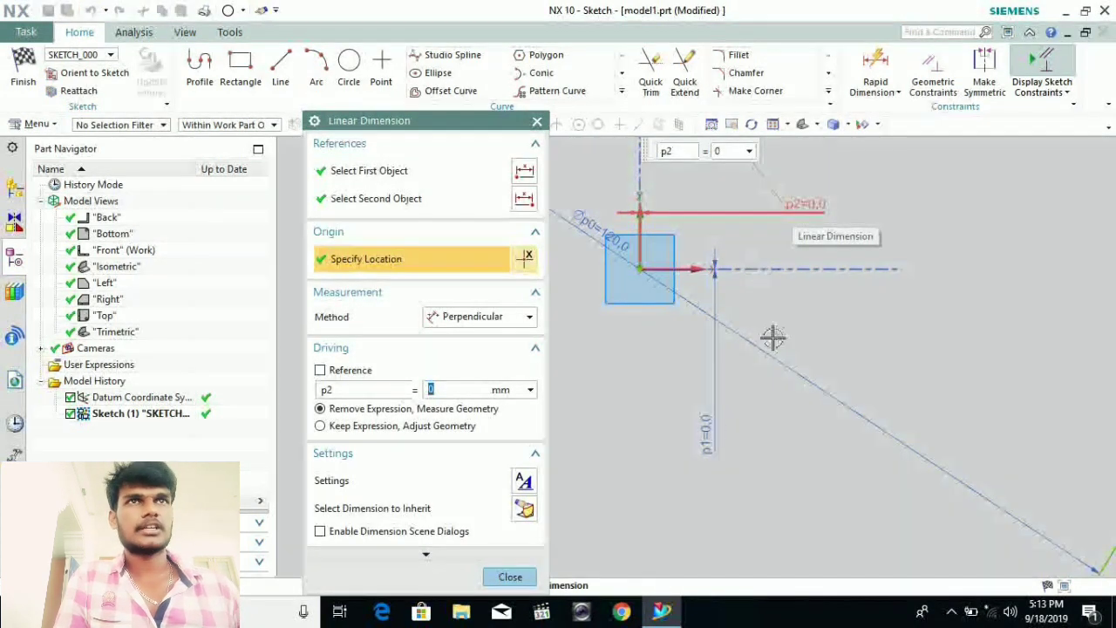
pyautogui.click(511, 577)
pyautogui.scroll(-5, 670, 412)
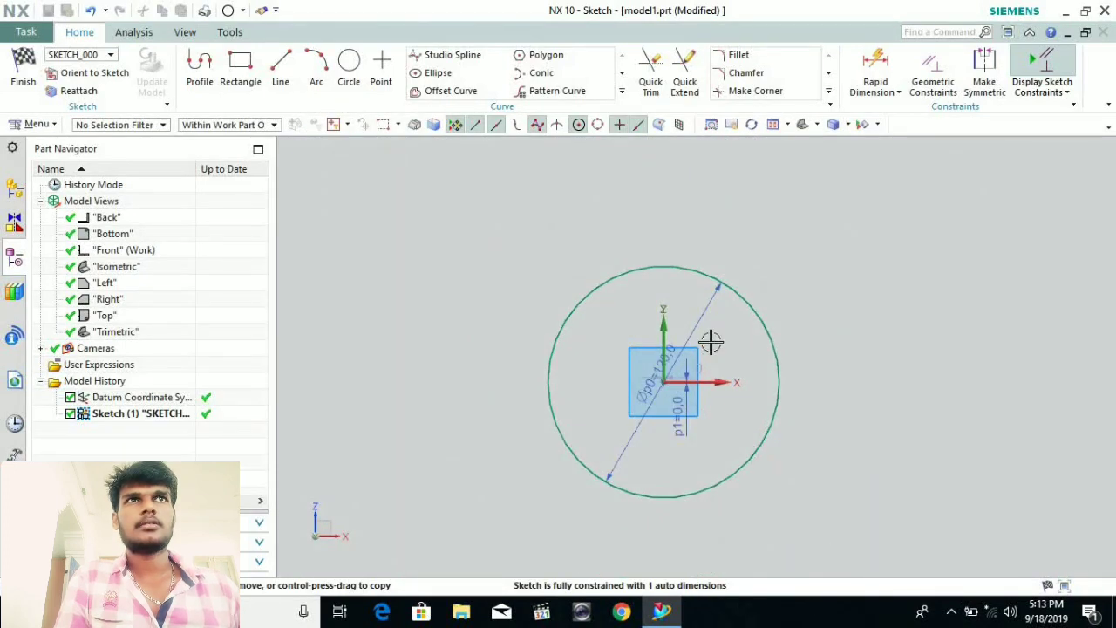
# Make the circle center's horizontal offset a driving dimension of 0 mm
pyautogui.scroll(5, 711, 342)
pyautogui.scroll(-2, 665, 462)
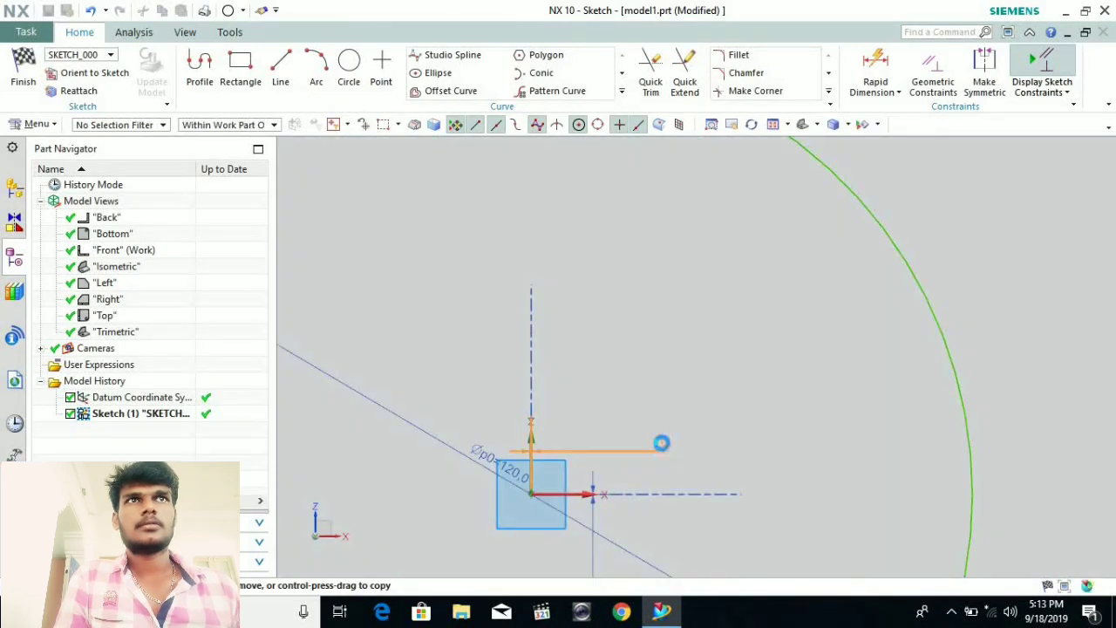
pyautogui.doubleClick(661, 443)
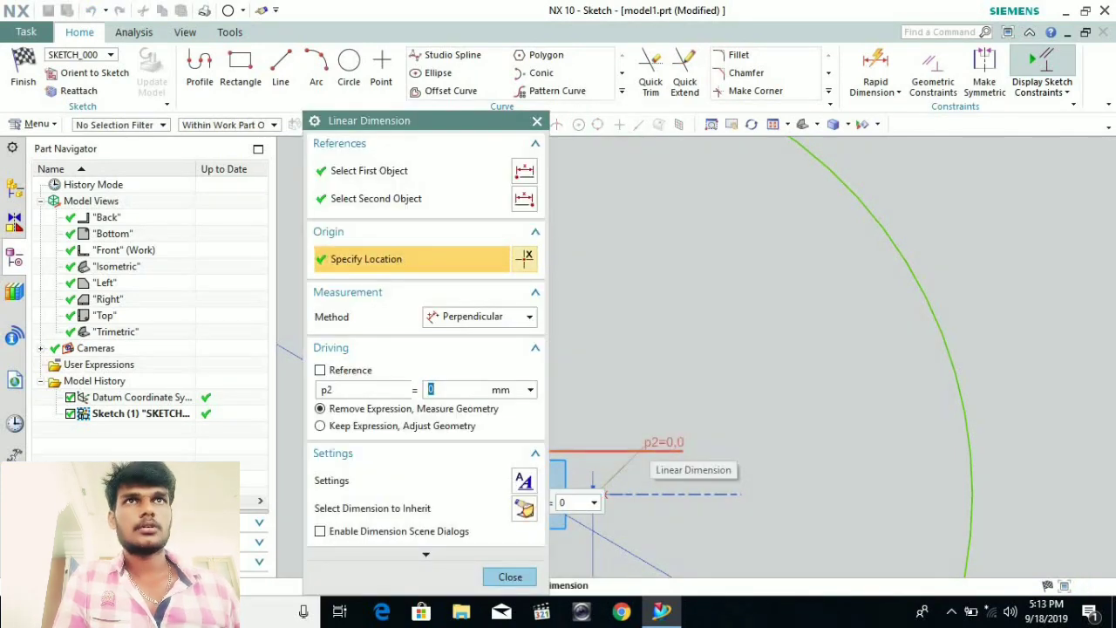
pyautogui.click(515, 577)
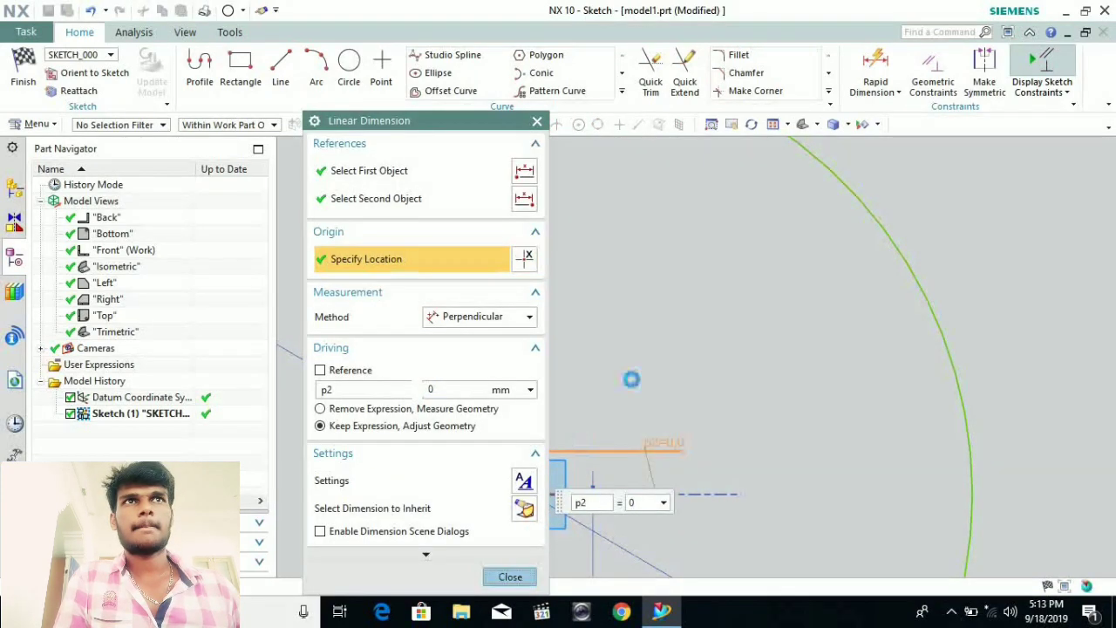
pyautogui.scroll(-4, 635, 371)
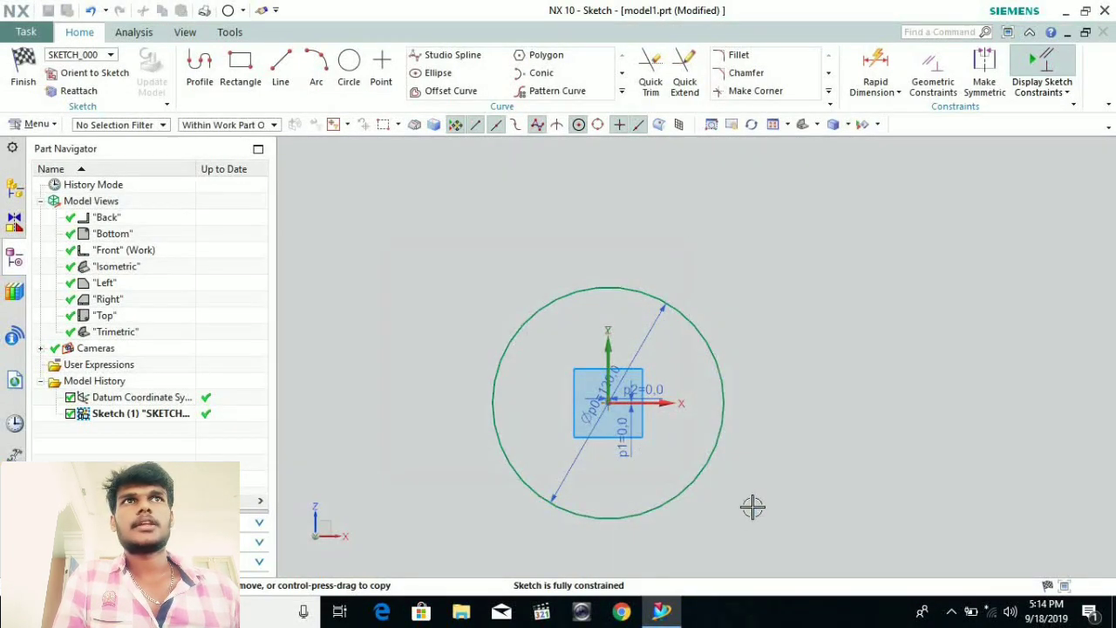
# Delete the 120 mm circle and all its dimensions from the sketch
pyautogui.hotkey('ctrl', 'a')
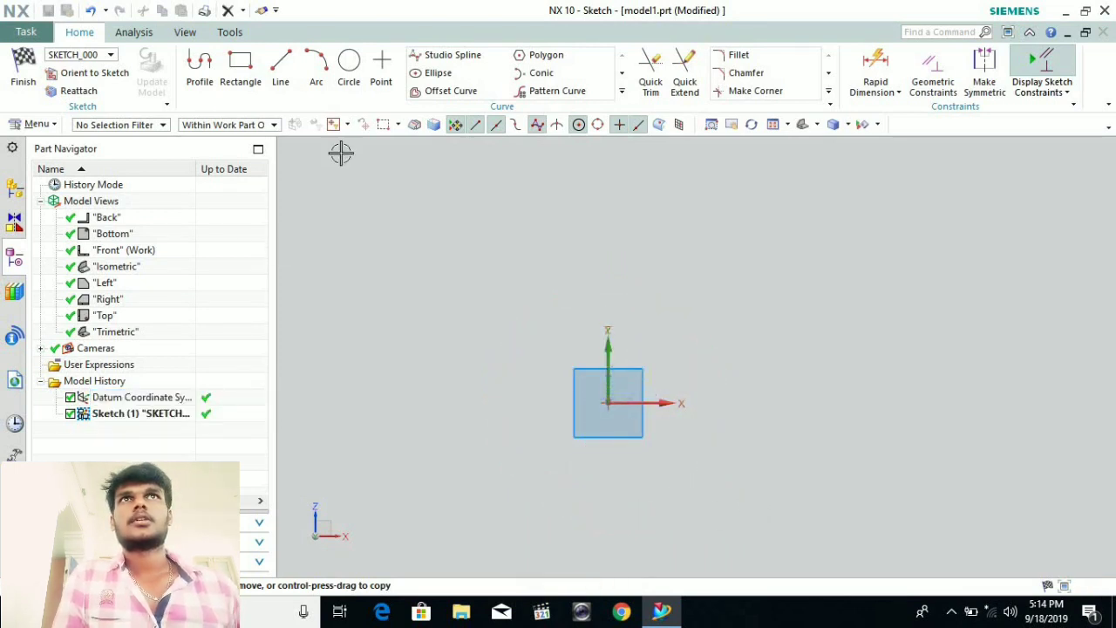
pyautogui.click(351, 82)
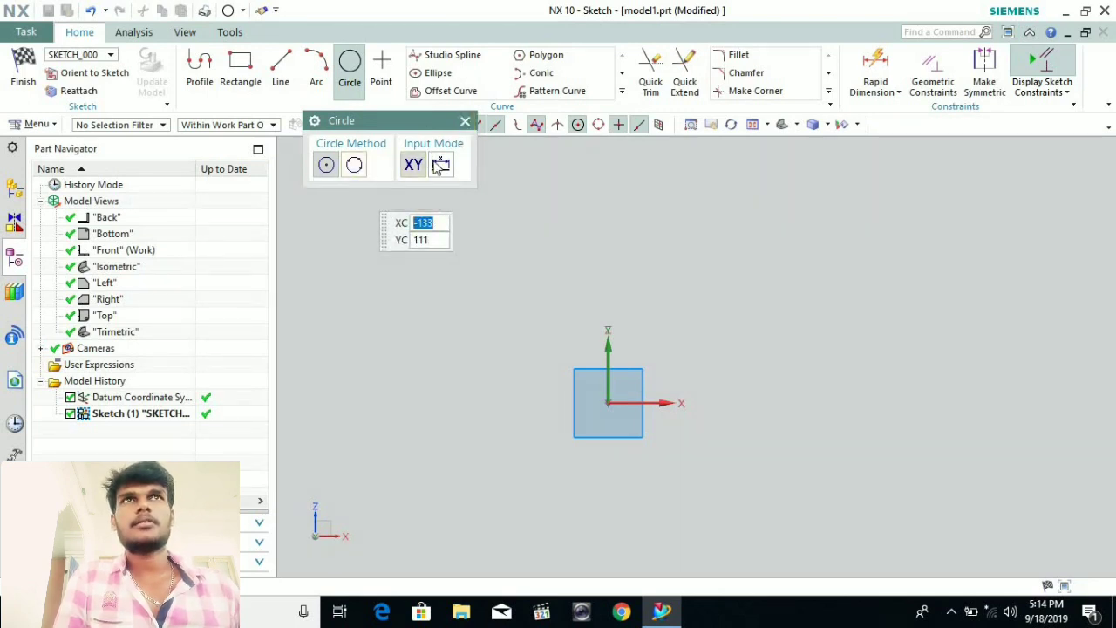
pyautogui.click(466, 122)
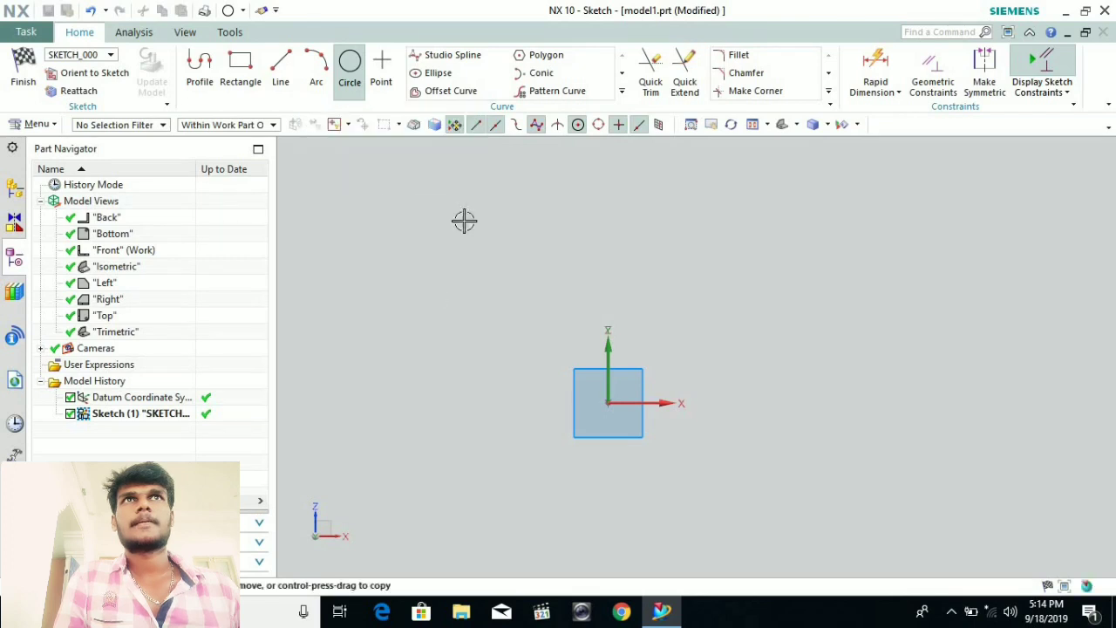
# Draw a horizontal line about 186 mm long from the sketch origin along the positive X axis
pyautogui.click(282, 82)
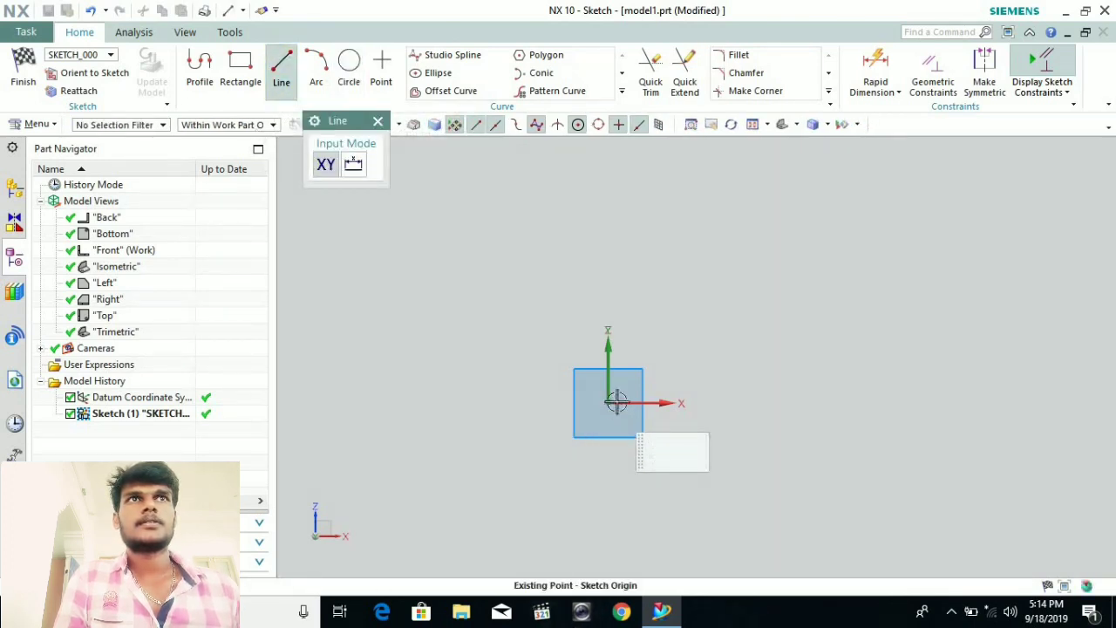
pyautogui.click(617, 401)
pyautogui.click(966, 403)
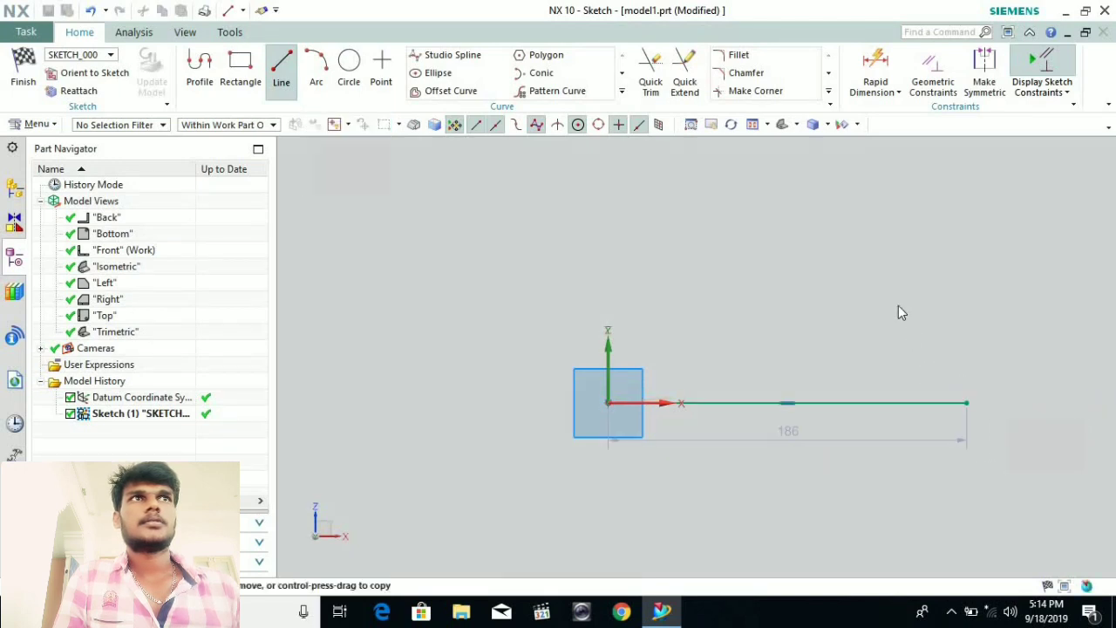
pyautogui.click(281, 70)
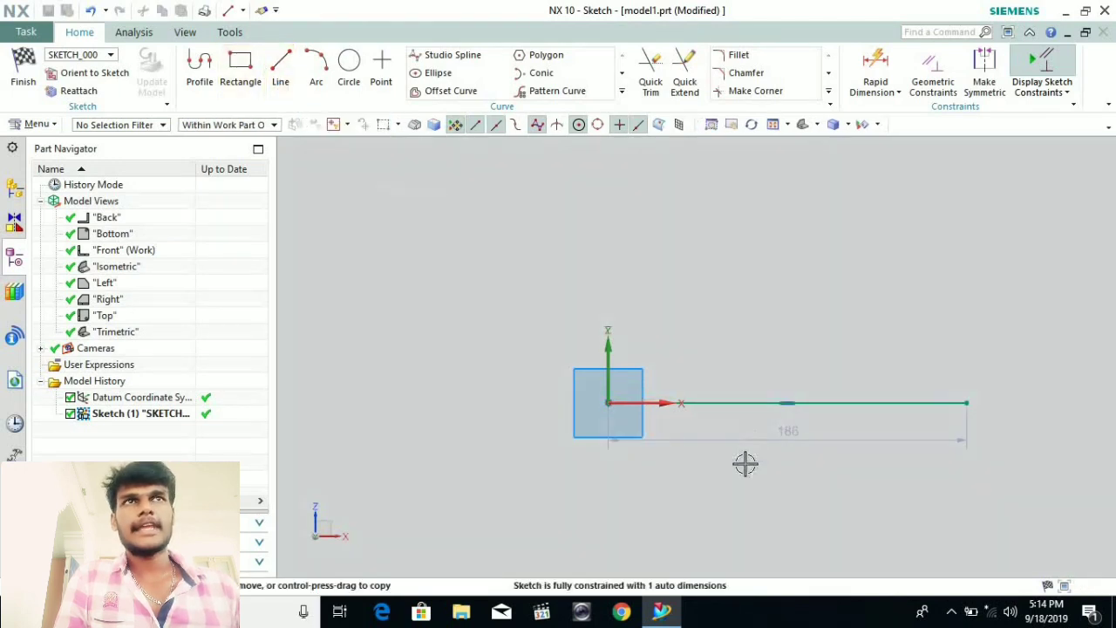
pyautogui.click(968, 402)
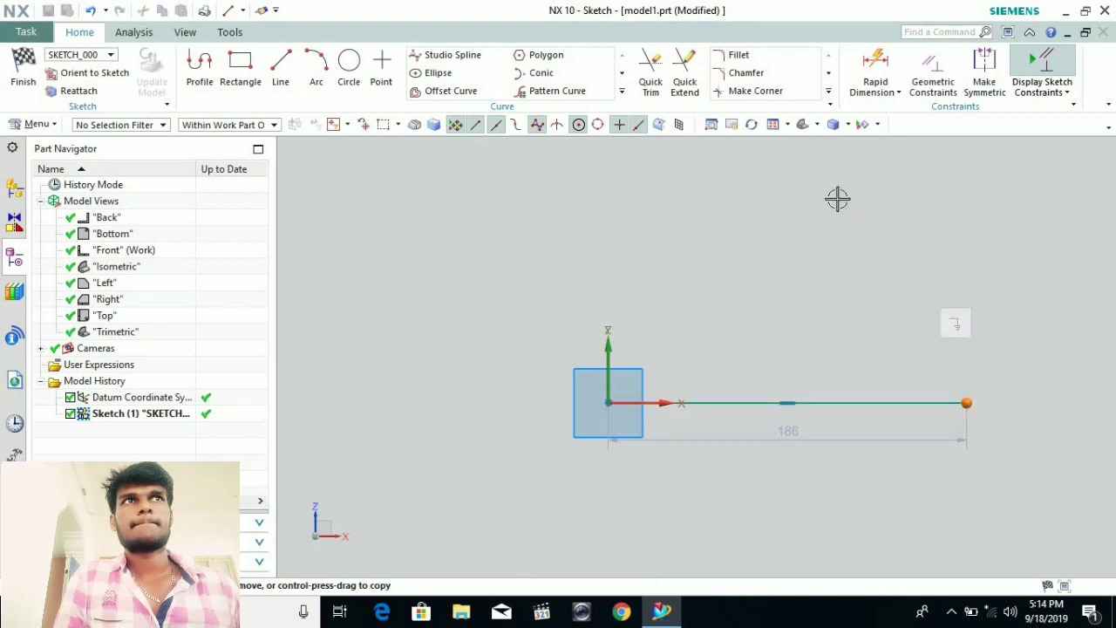
# Complete a triangle with a line about 184.5 mm long at about 120.3° from the base's far end and a closing line from the origin
pyautogui.scroll(-1, 777, 289)
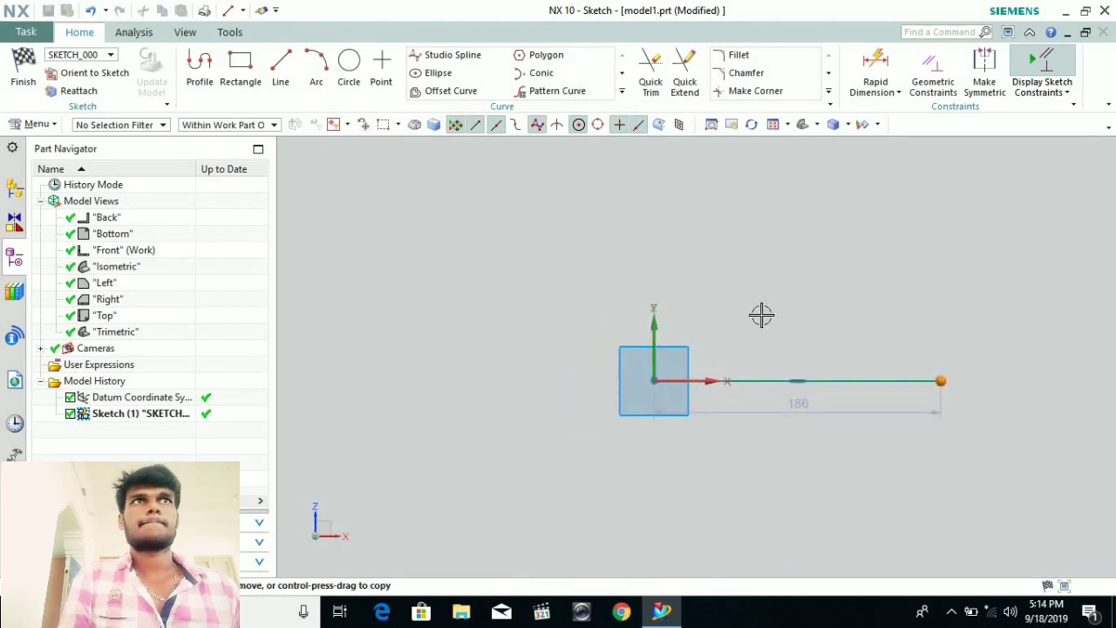
pyautogui.scroll(-3, 762, 315)
pyautogui.click(291, 64)
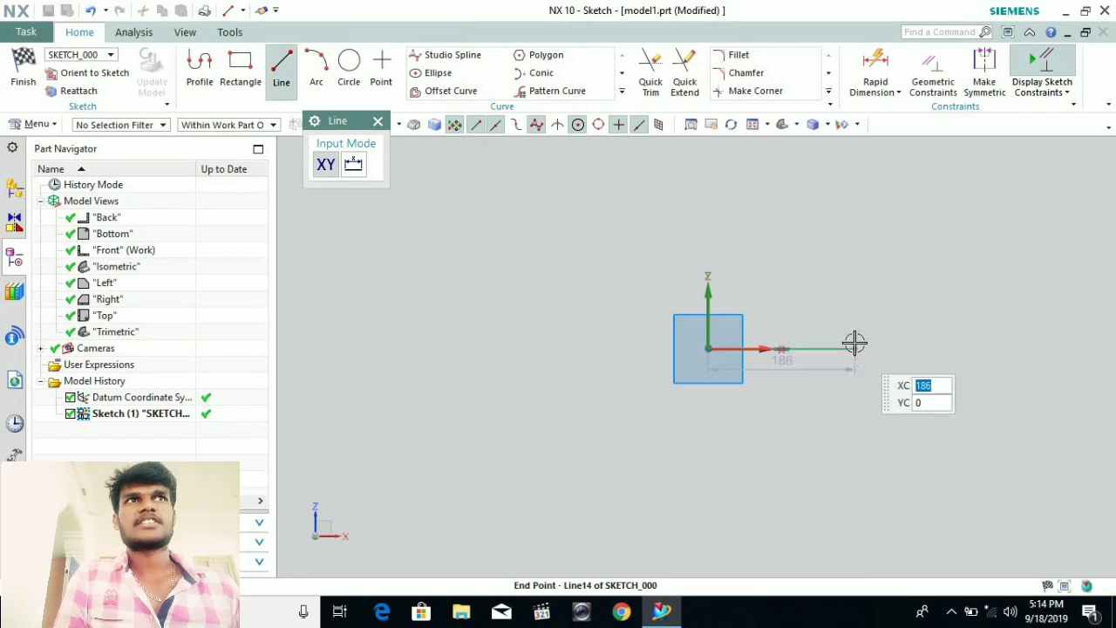
pyautogui.click(855, 348)
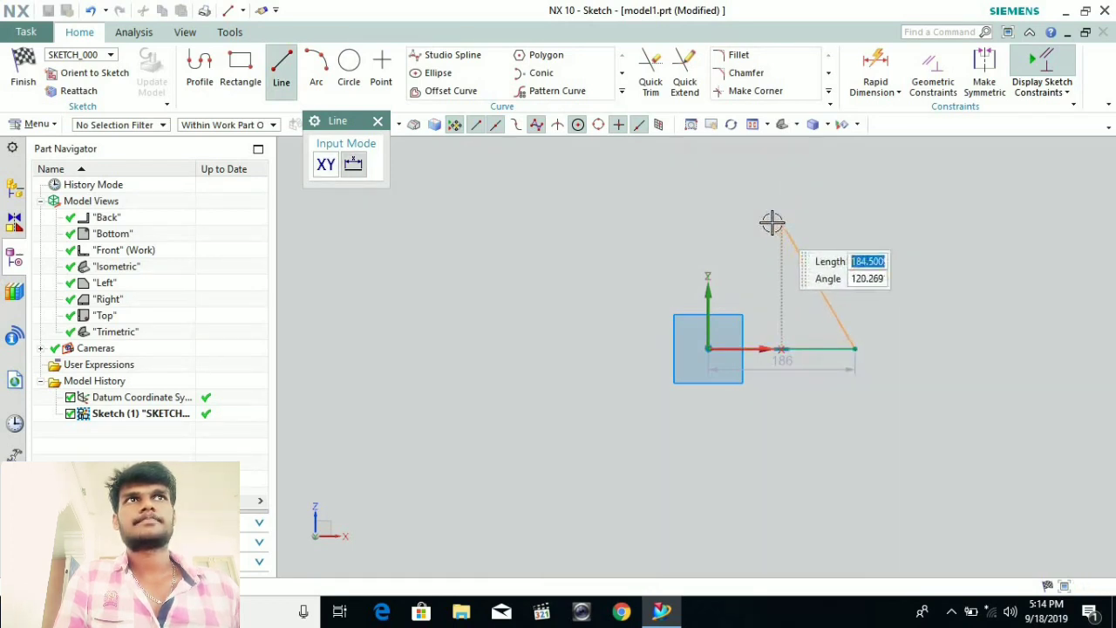
pyautogui.click(708, 348)
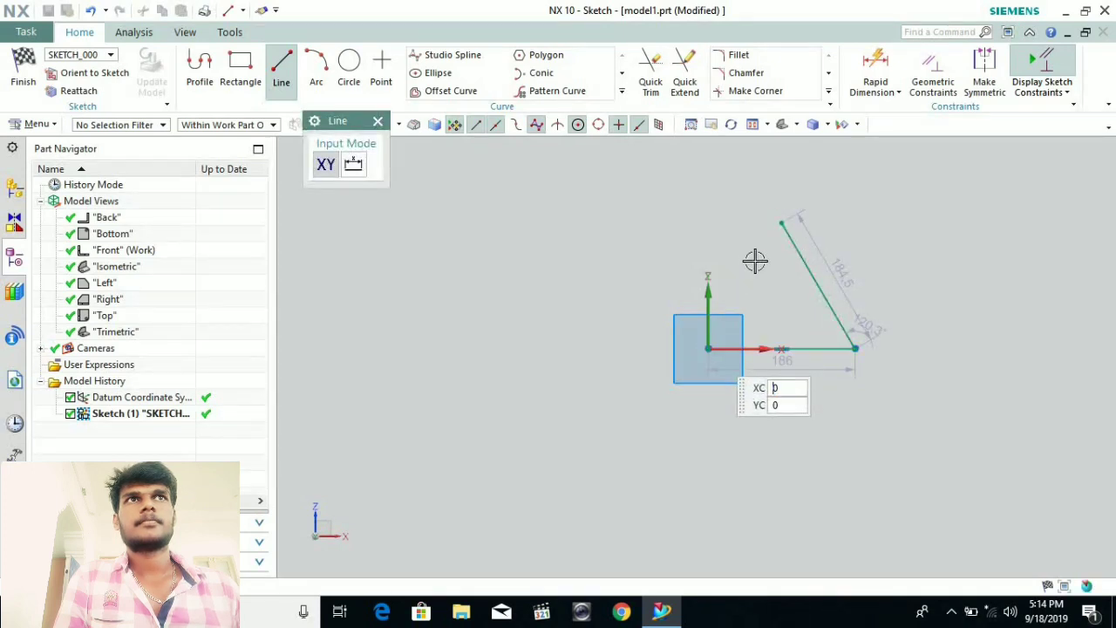
pyautogui.click(782, 223)
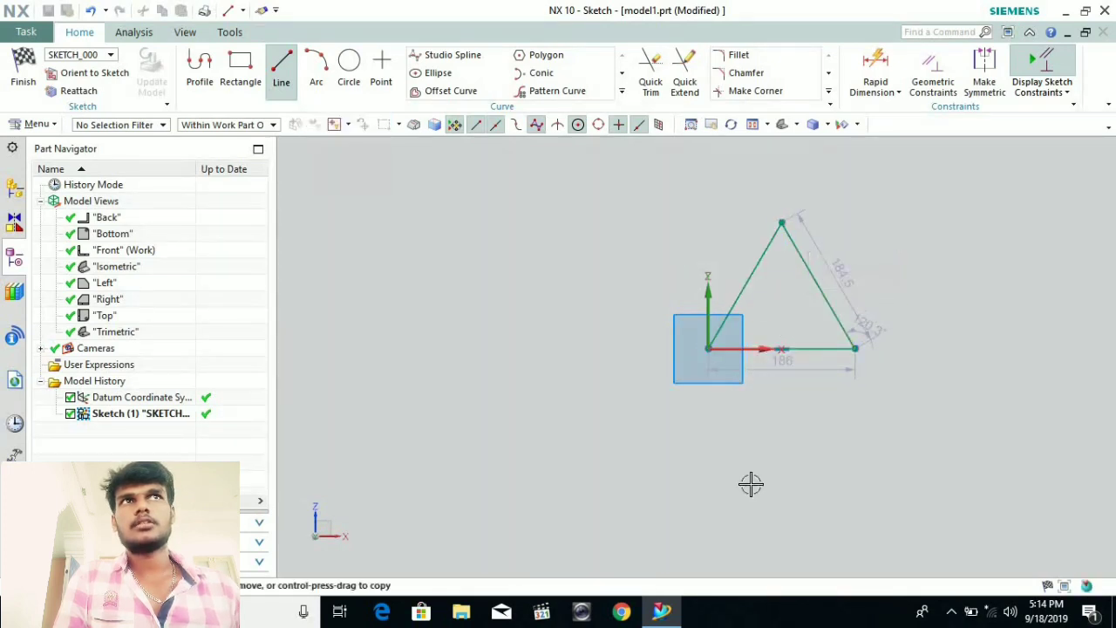
pyautogui.press('Escape')
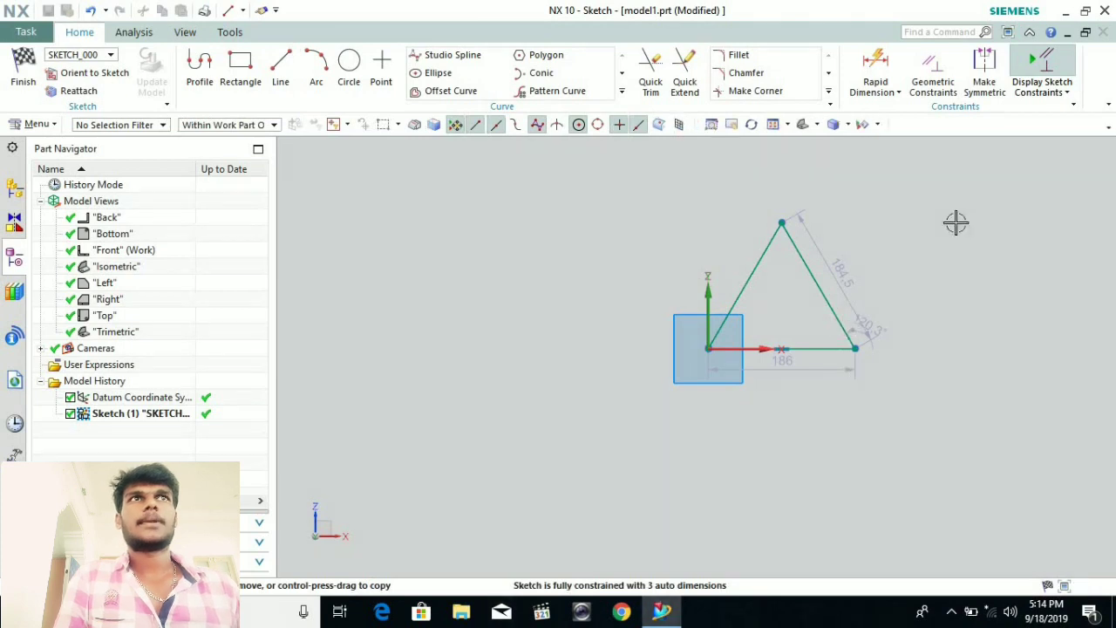
# Draw a three-point circle of about 213.6 mm diameter through the three corners of the triangle
pyautogui.scroll(2, 954, 221)
pyautogui.scroll(1, 802, 315)
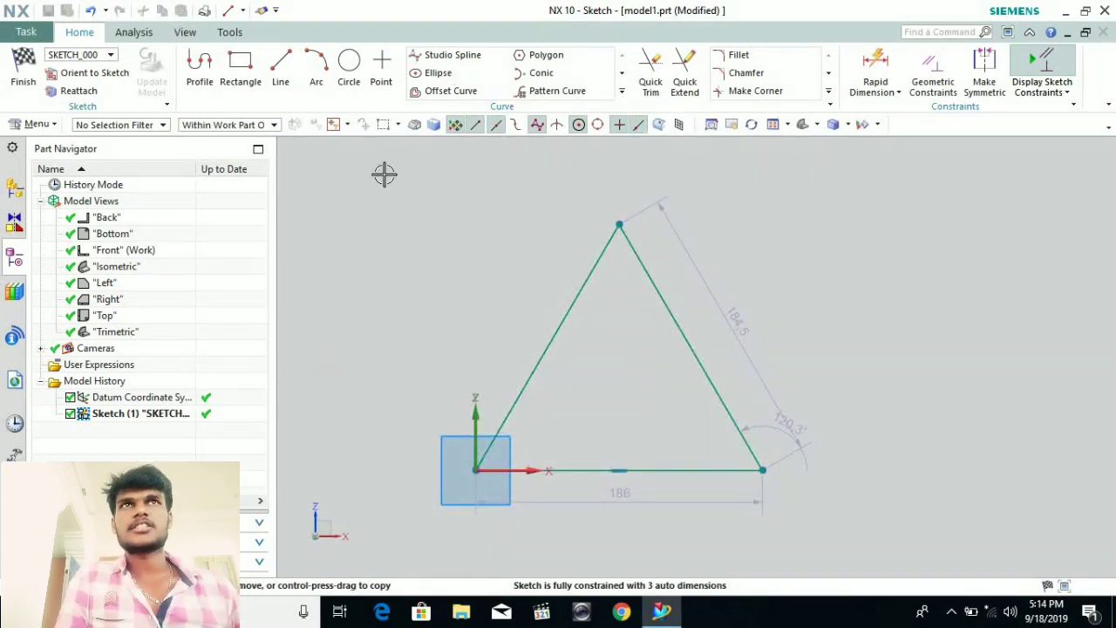
pyautogui.click(351, 76)
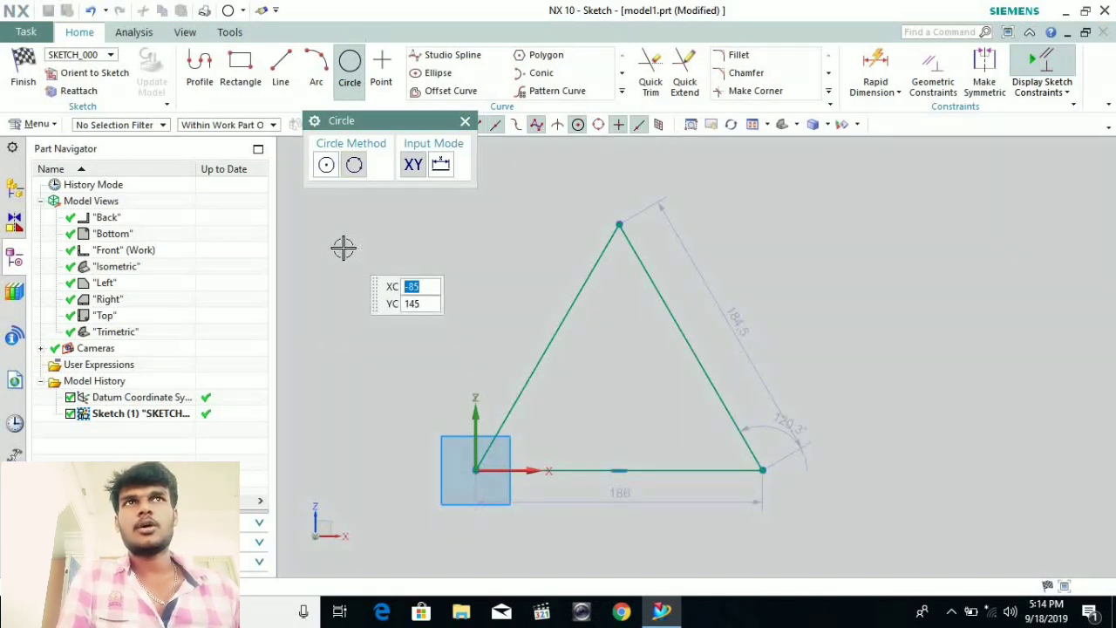
pyautogui.click(764, 471)
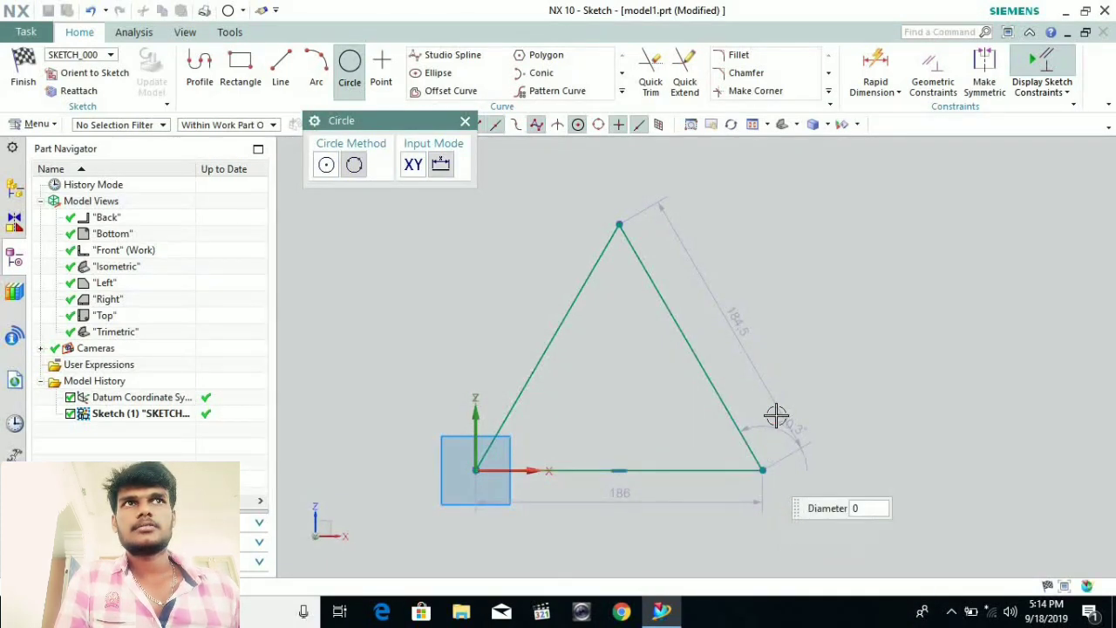
pyautogui.click(620, 225)
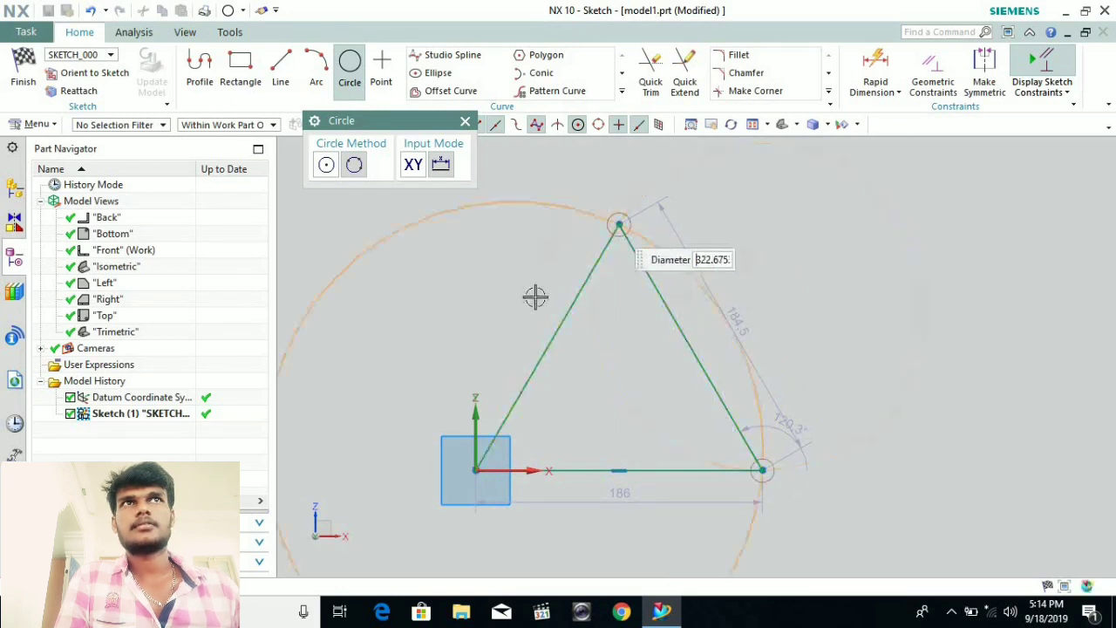
pyautogui.click(475, 471)
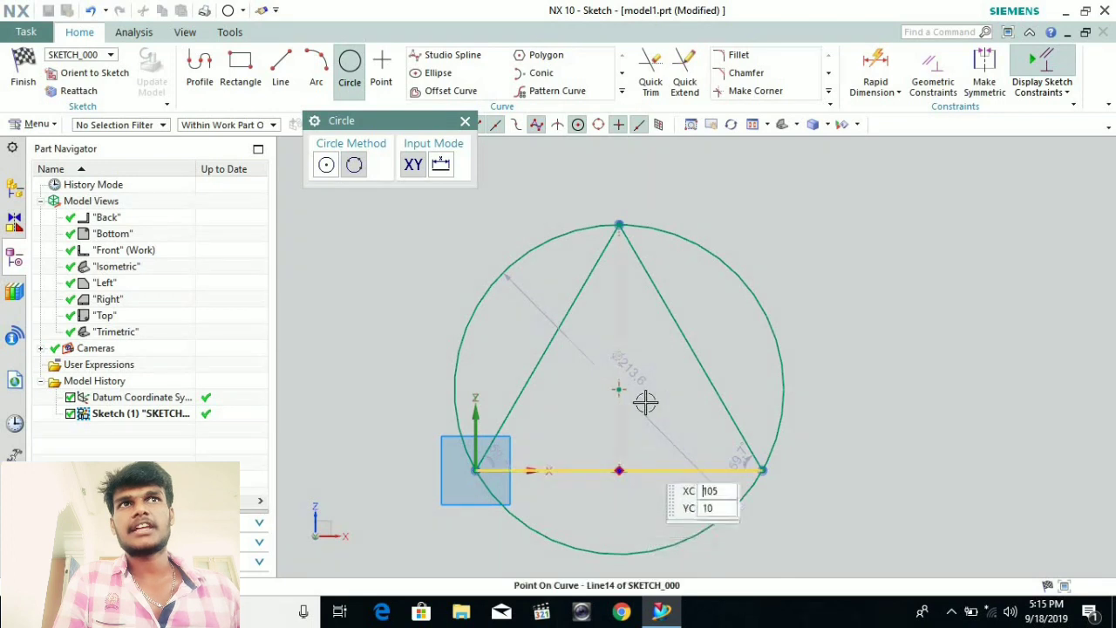
# Draw a three-point circle inside the triangle that touches its base and both slanted sides
pyautogui.click(619, 471)
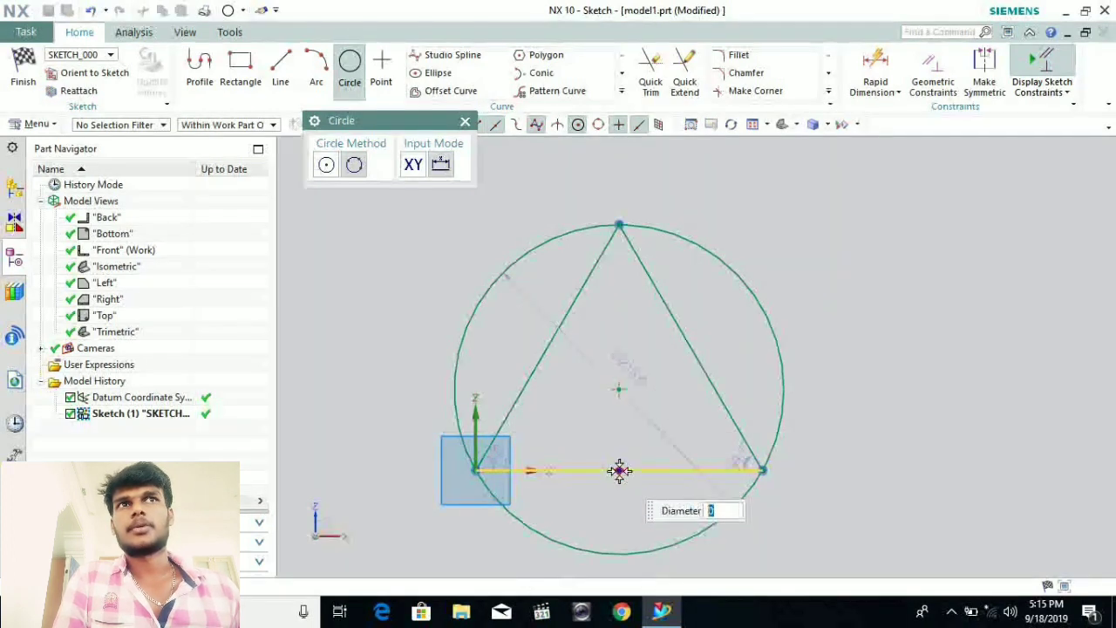
pyautogui.click(694, 350)
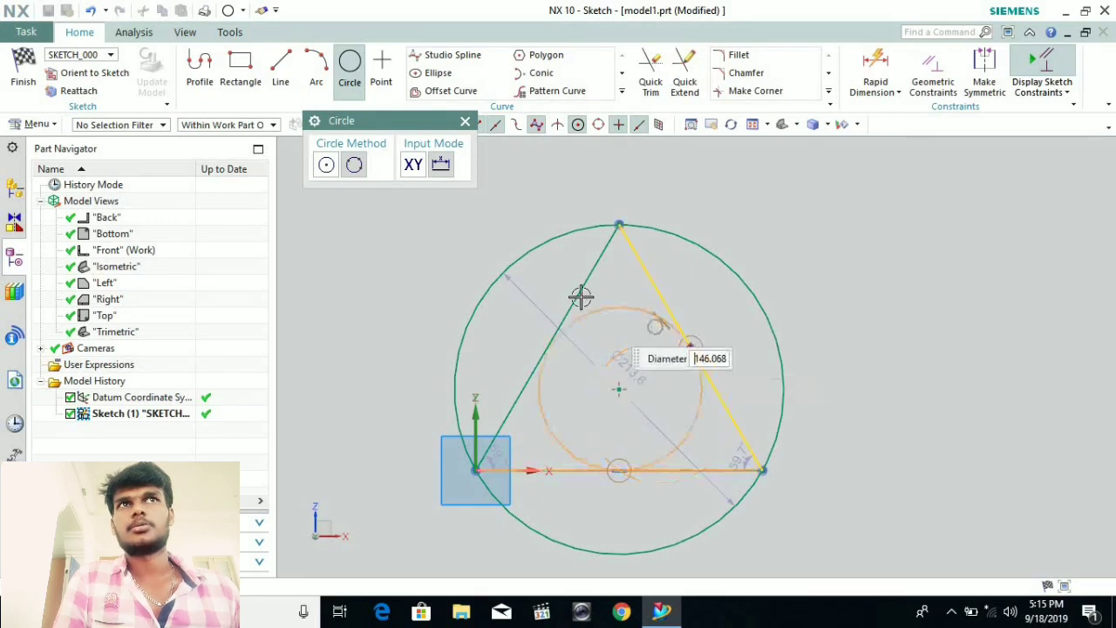
pyautogui.click(543, 350)
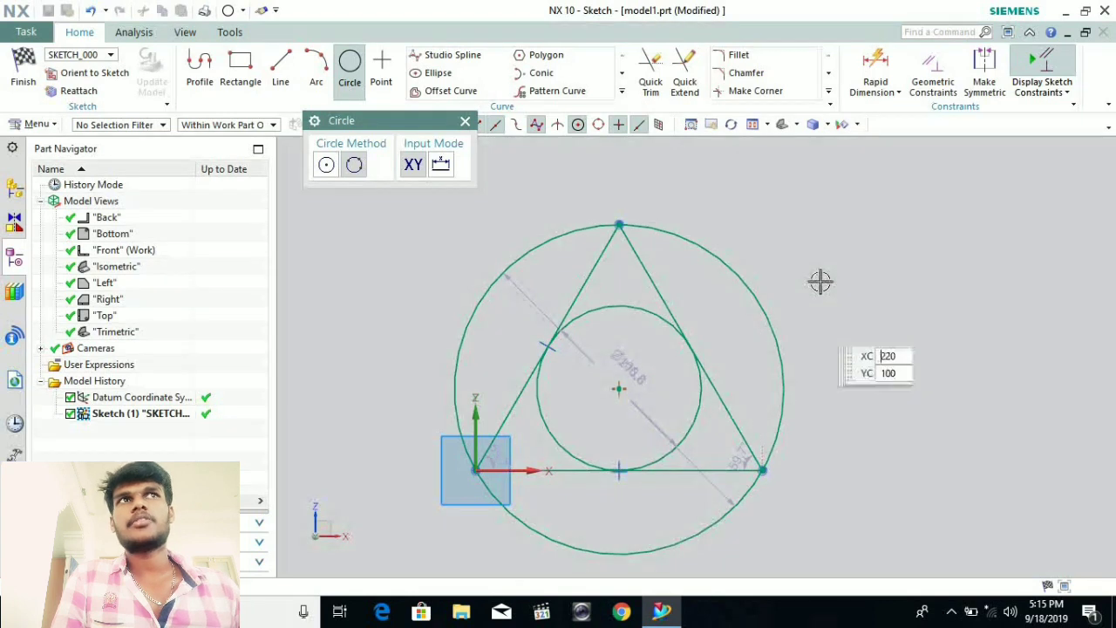
# Place two freehand circles, about 87 mm and 67.5 mm in diameter, side by side to the right of the triangle
pyautogui.click(829, 349)
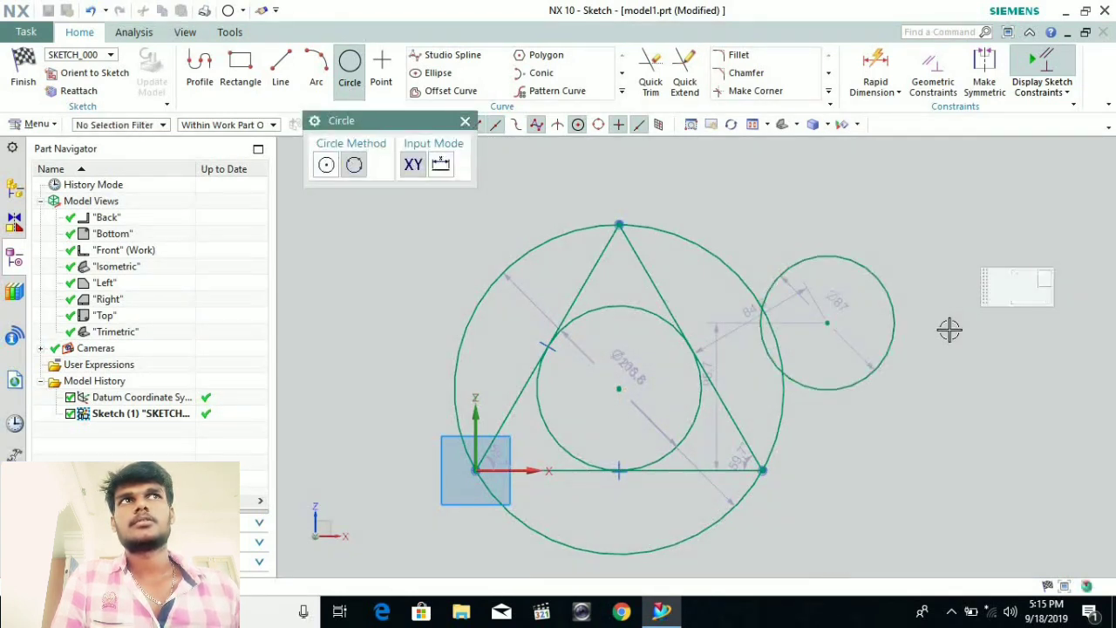
pyautogui.click(957, 290)
pyautogui.click(908, 306)
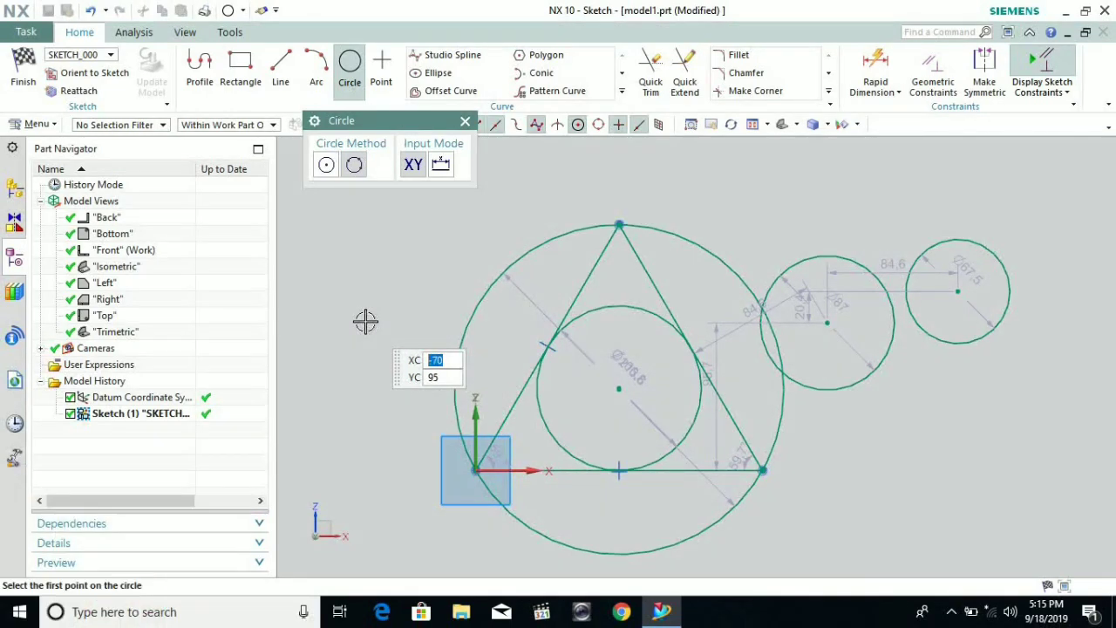
pyautogui.click(951, 612)
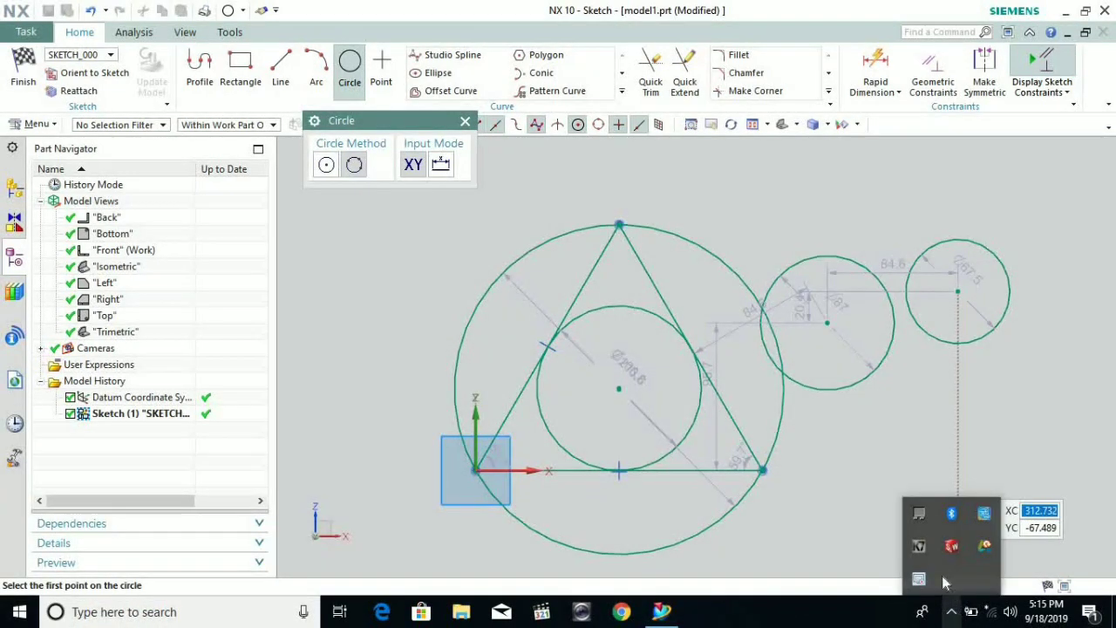
pyautogui.rightClick(928, 581)
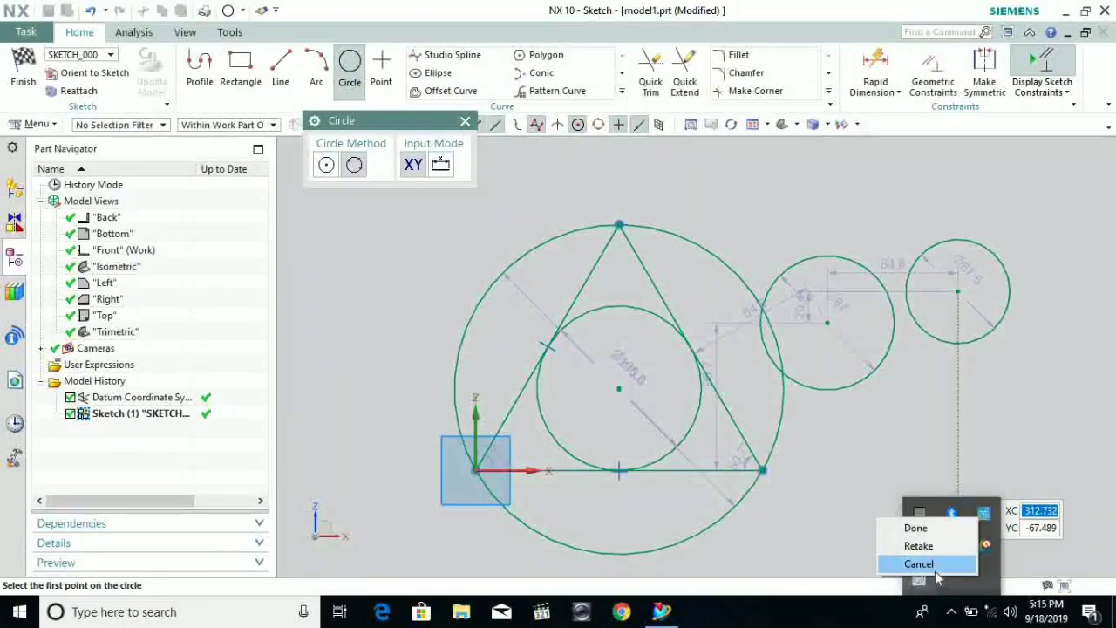